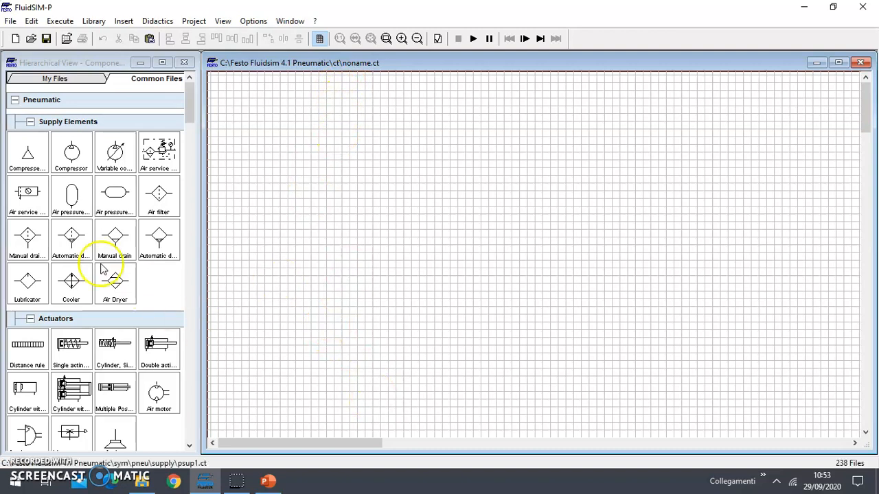
Place a single acting cylinder from the Actuators library in the upper middle of the circuit drawing.
left_click_drag(190, 108, 190, 133)
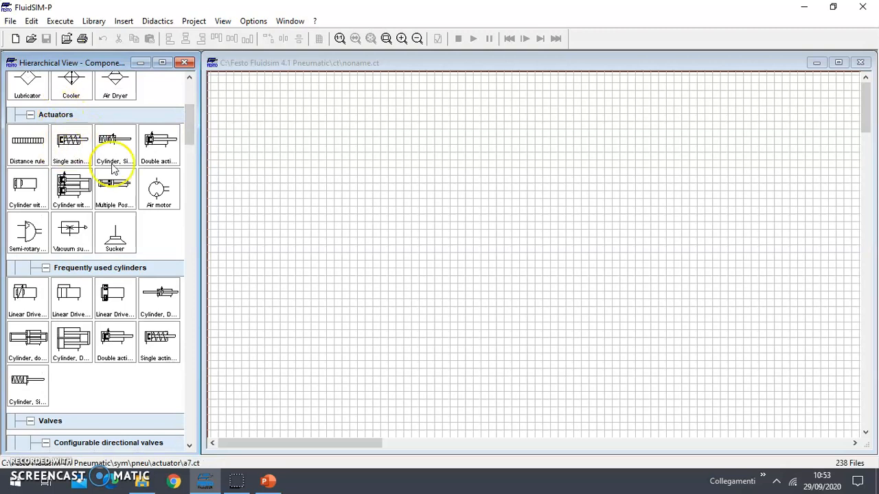
left_click_drag(67, 151, 494, 125)
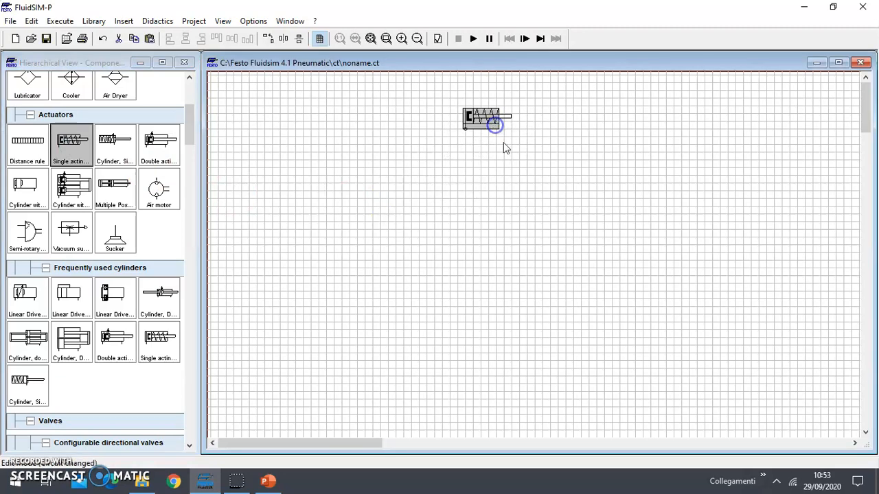
left_click(401, 39)
left_click_drag(588, 137, 484, 133)
left_click(531, 208)
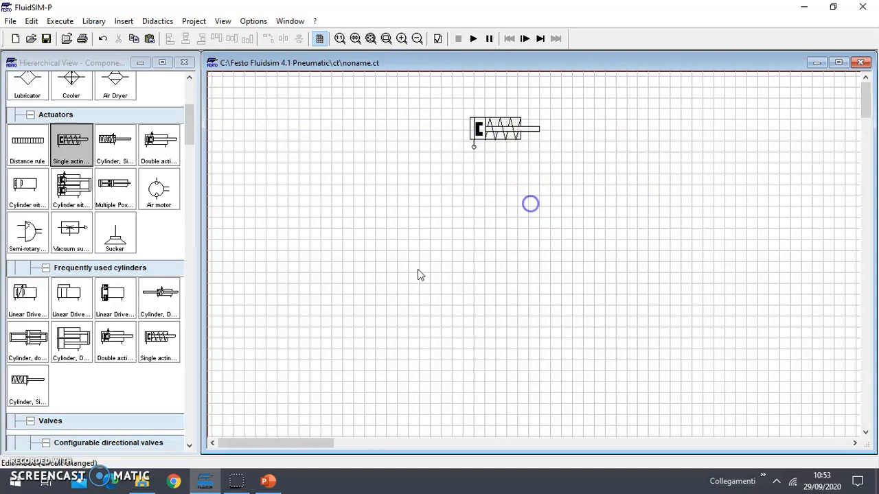
Add a manually operated 3/2-way valve below and left of the cylinder and connect its port 2 to the cylinder's port.
left_click_drag(193, 138, 190, 165)
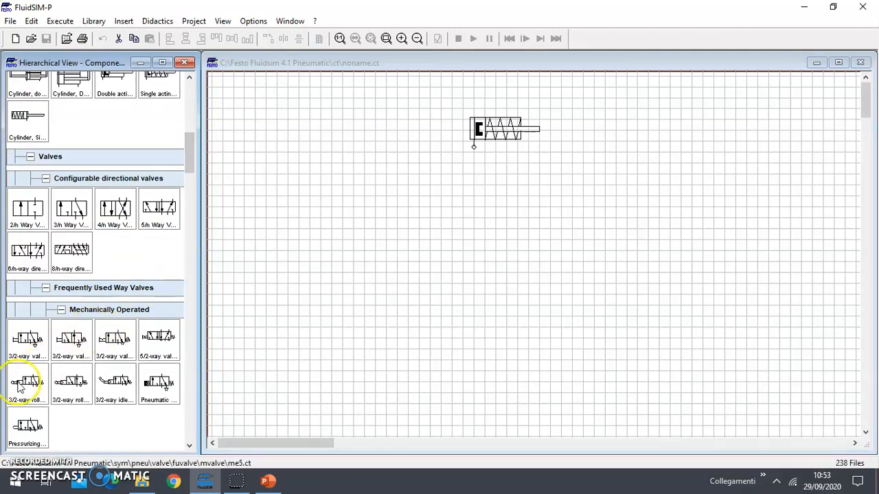
left_click_drag(29, 339, 427, 199)
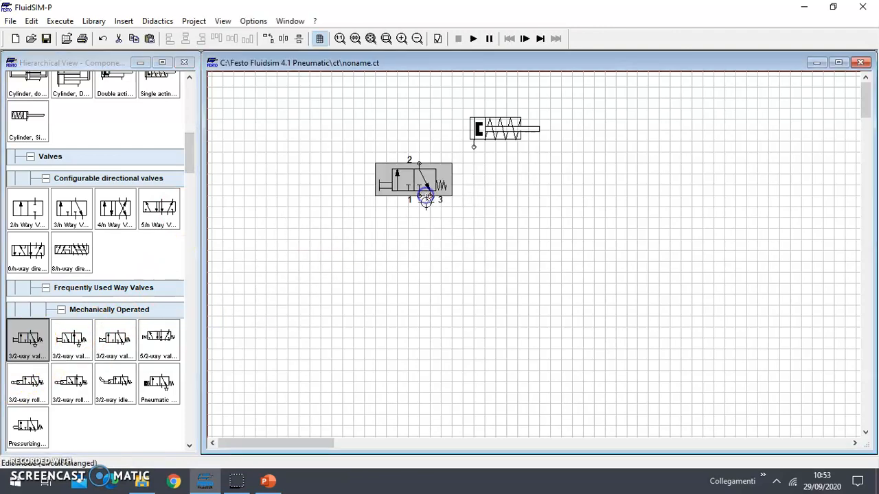
left_click(508, 260)
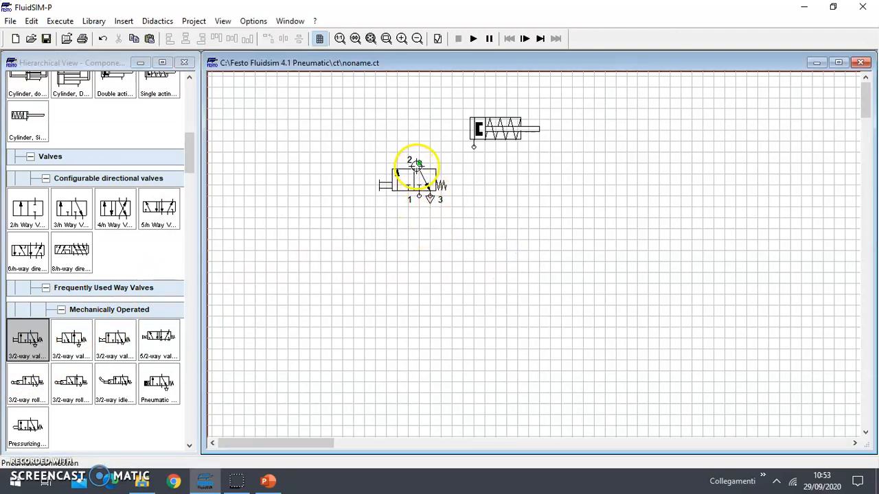
left_click_drag(476, 149, 474, 147)
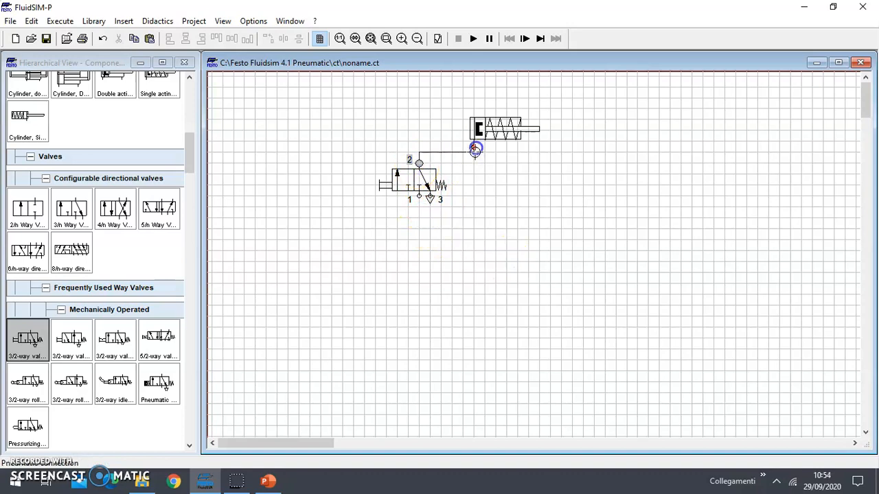
left_click(505, 240)
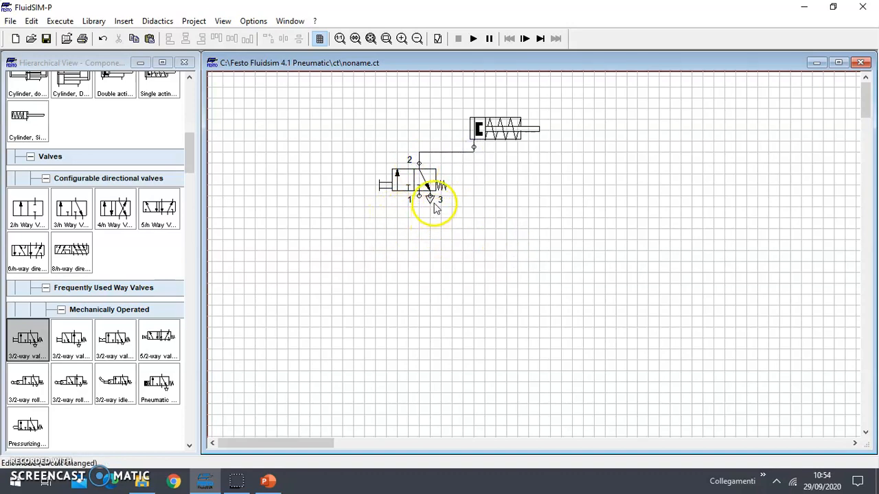
Place a compressed air supply below the 3/2-way valve and connect it to the valve's port 1.
left_click_drag(192, 142, 205, 82)
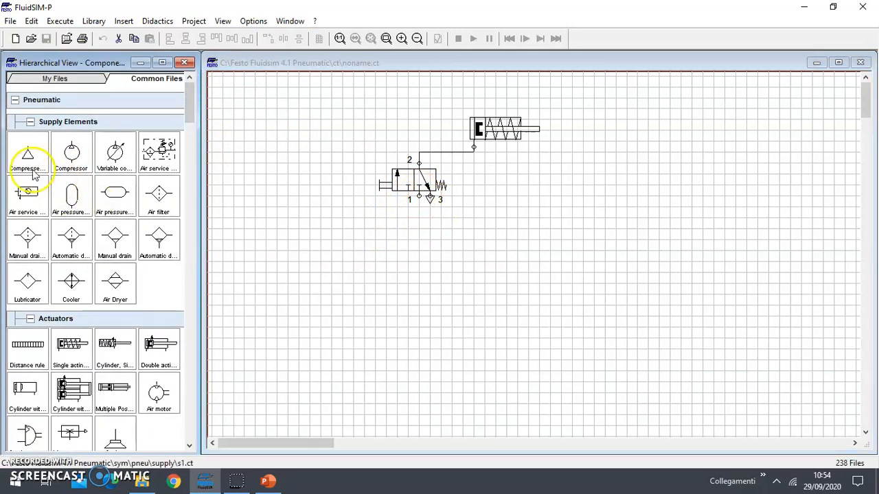
left_click_drag(28, 153, 420, 230)
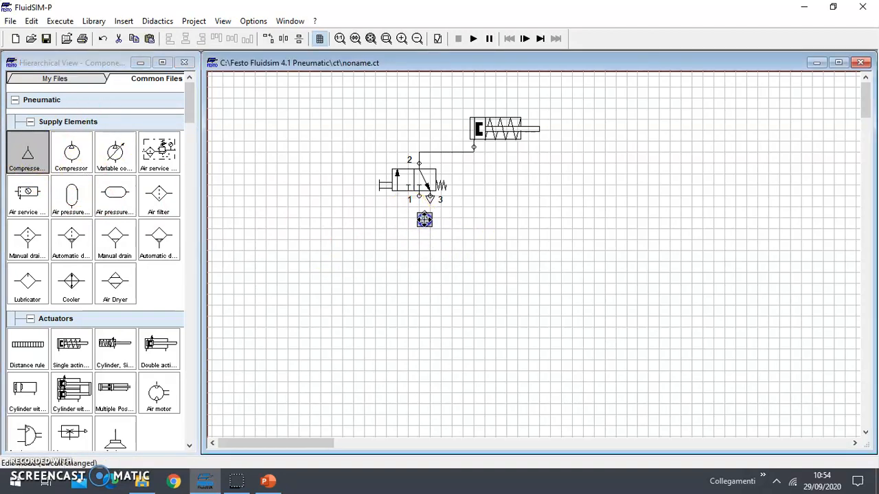
left_click(477, 235)
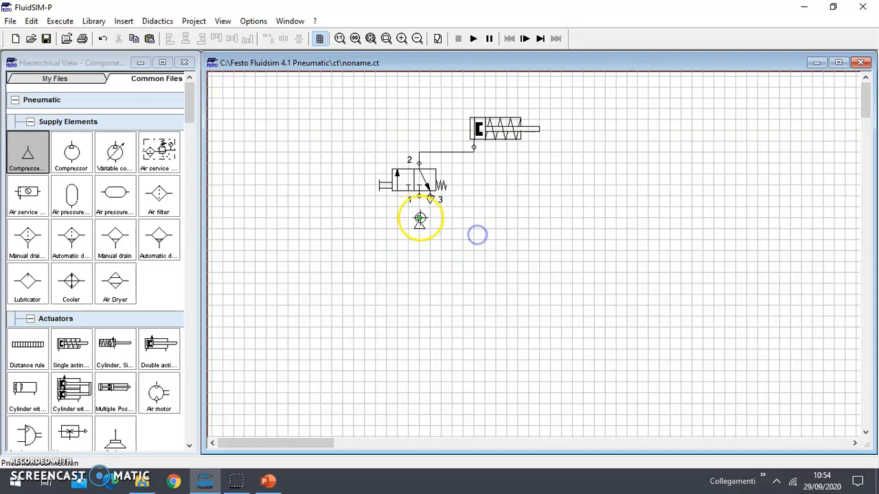
left_click_drag(420, 197, 420, 219)
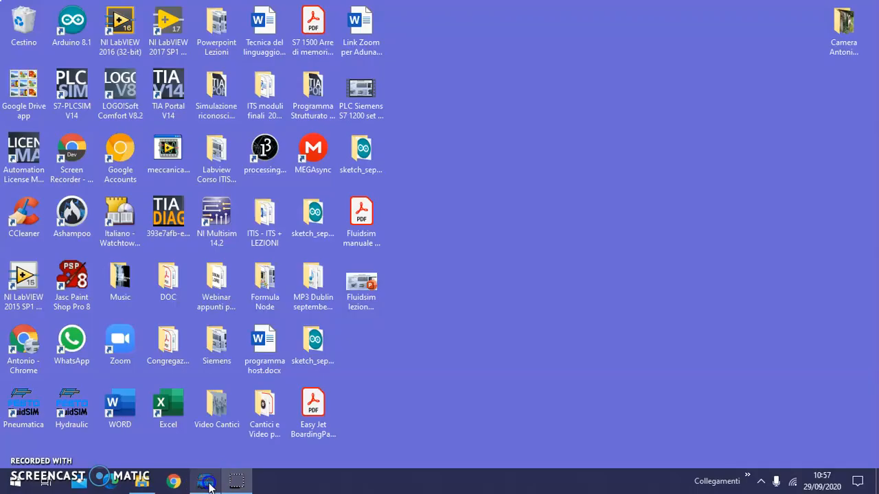
Switch back to FluidSIM-P, start the simulation and operate the valve's manual actuator to check the cylinder's movement.
left_click(205, 480)
mouse_move(237, 480)
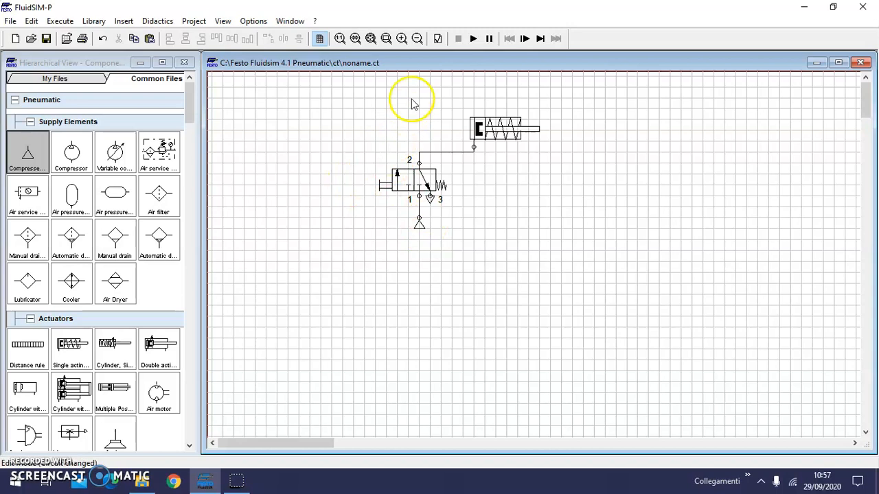
left_click(472, 39)
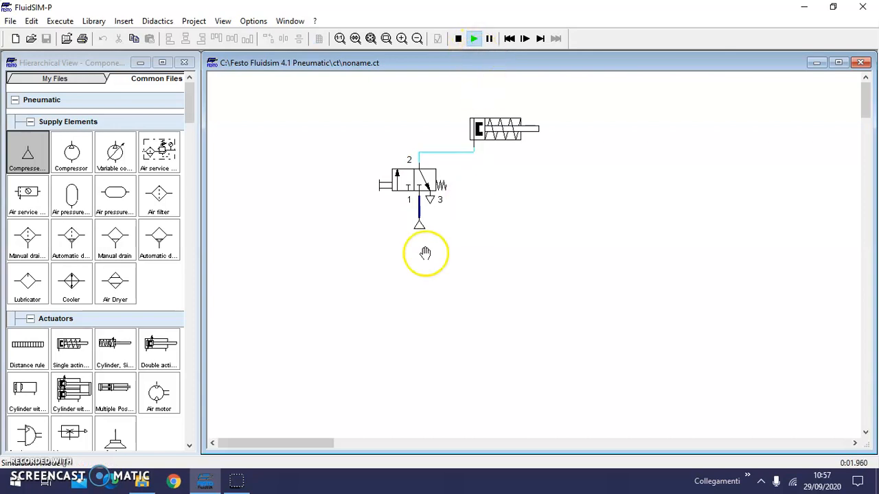
left_click(421, 185)
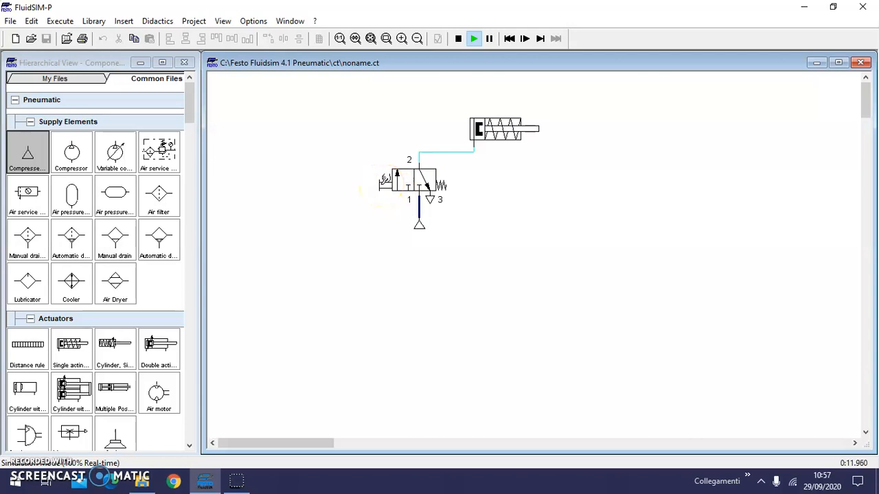
left_click(385, 181)
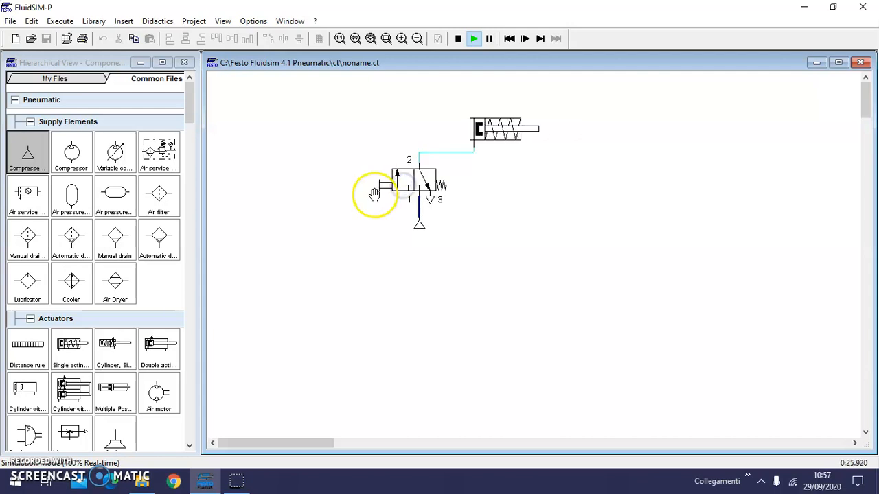
left_click(384, 187)
left_click(384, 187)
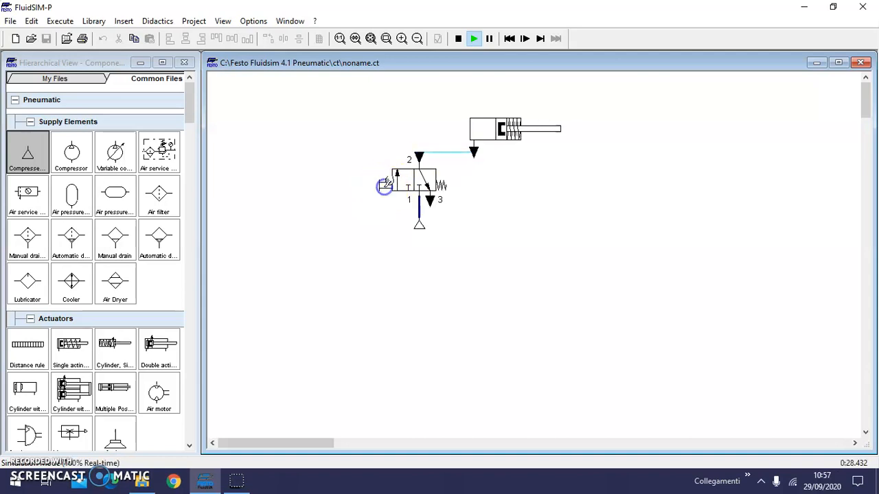
Set the simulation speed to a slow-motion factor of 1:5.
left_click(254, 22)
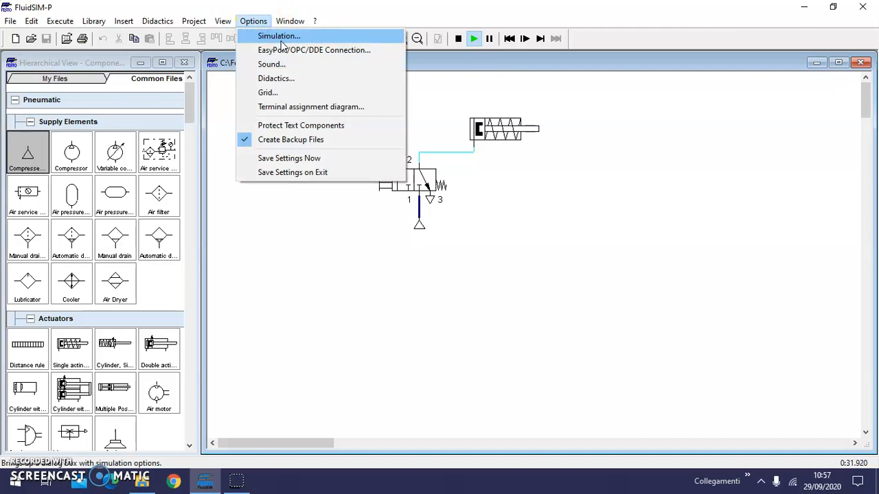
left_click(278, 34)
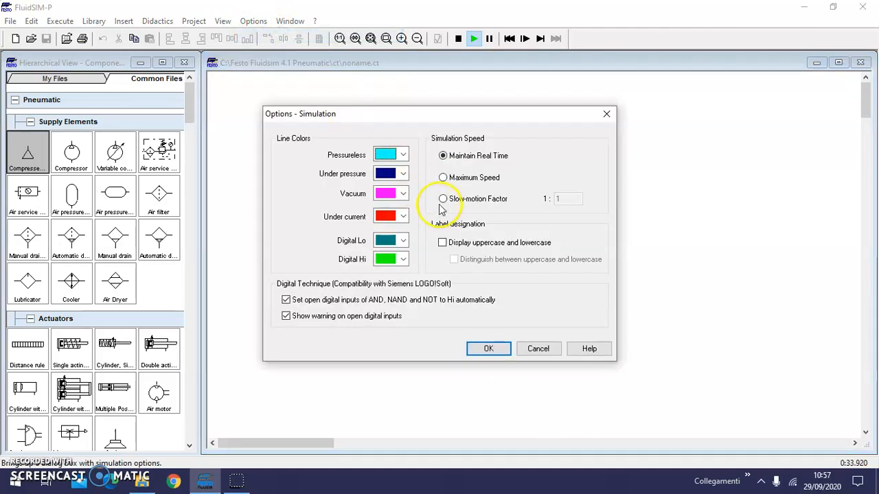
left_click(443, 199)
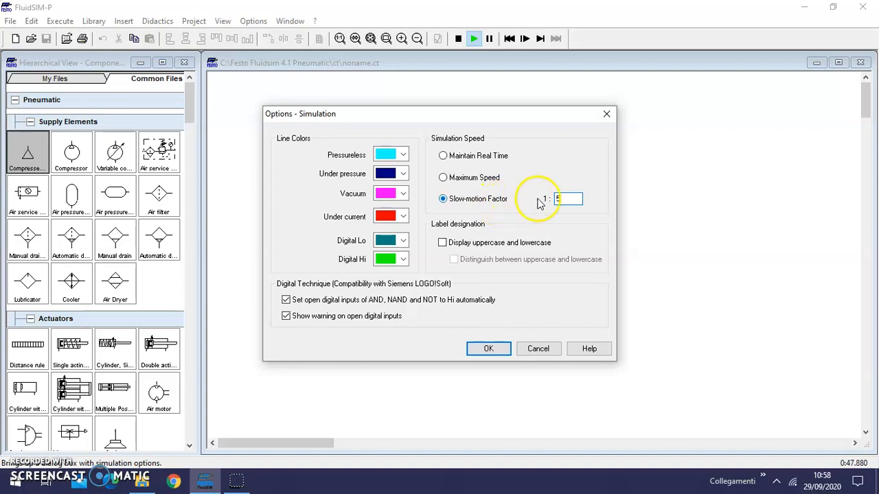
left_click(495, 351)
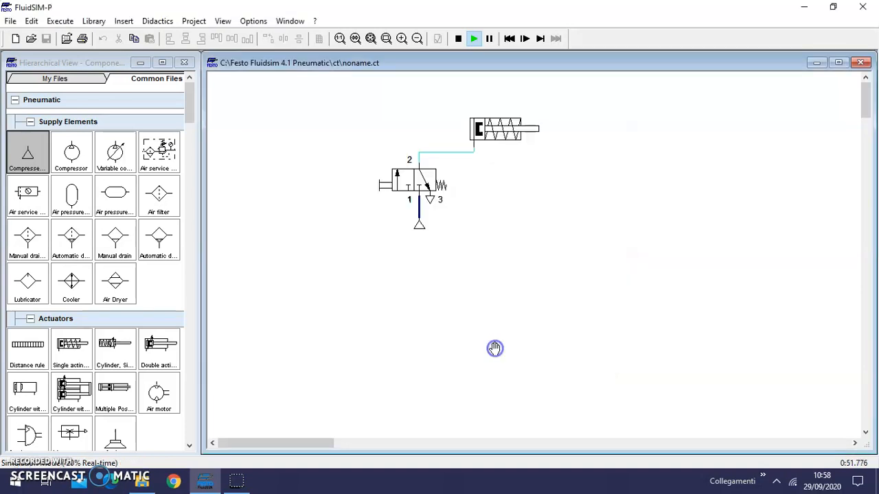
Operate the valve's manual actuator in slow motion and stop the simulation.
left_click(387, 186)
left_click(458, 38)
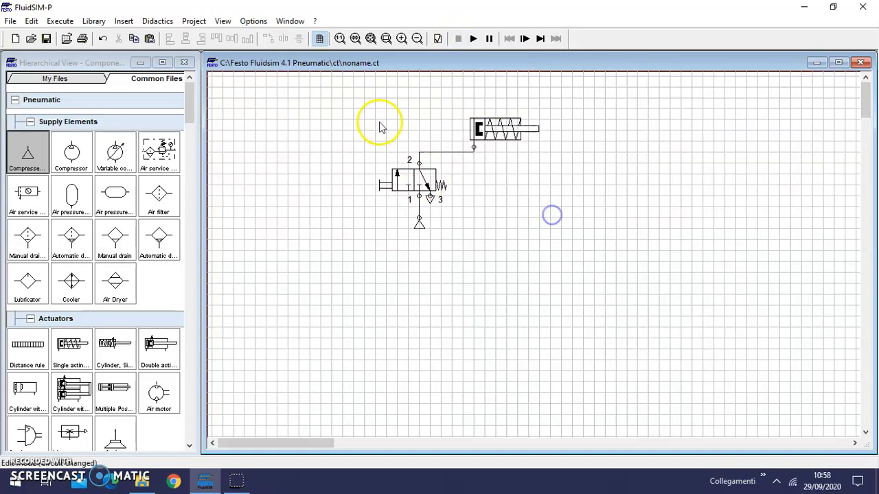
Move the whole cylinder, valve and air supply circuit to the upper left of the drawing area.
left_click_drag(355, 92, 569, 257)
left_click_drag(490, 138, 354, 127)
left_click(454, 253)
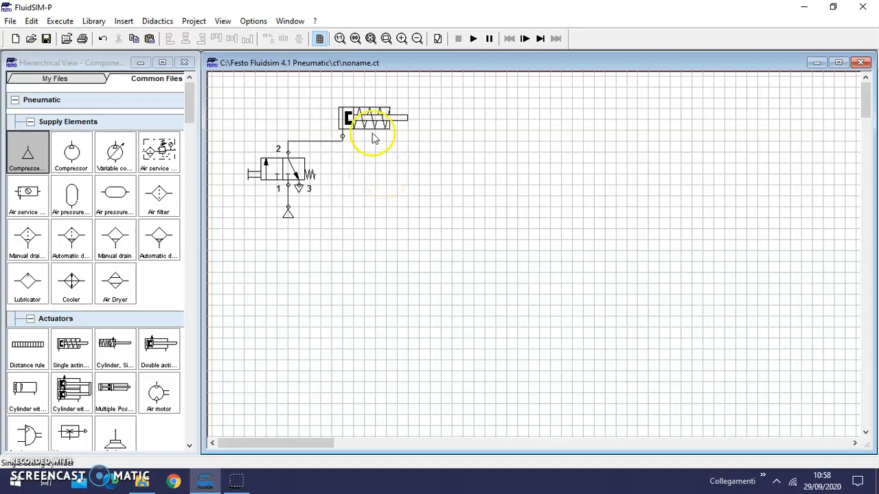
Place a second single acting cylinder to the right of the existing circuit, level with the first cylinder.
mouse_move(374, 126)
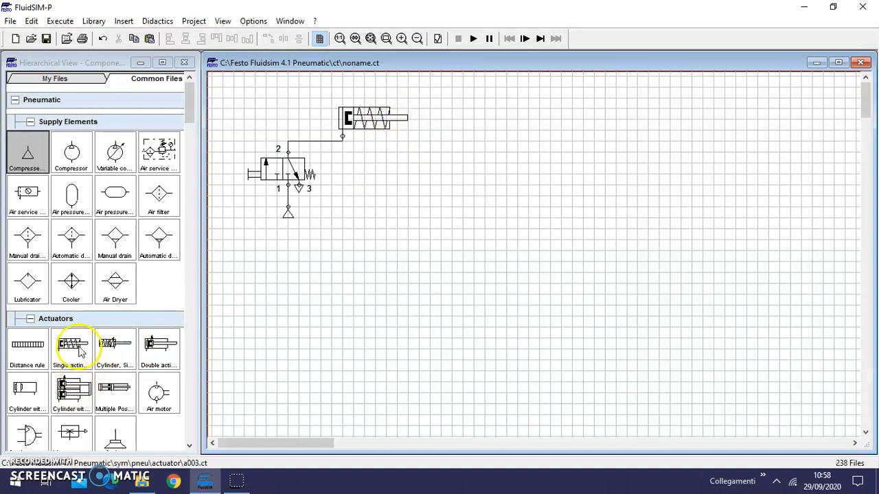
left_click_drag(77, 348, 594, 121)
left_click(576, 185)
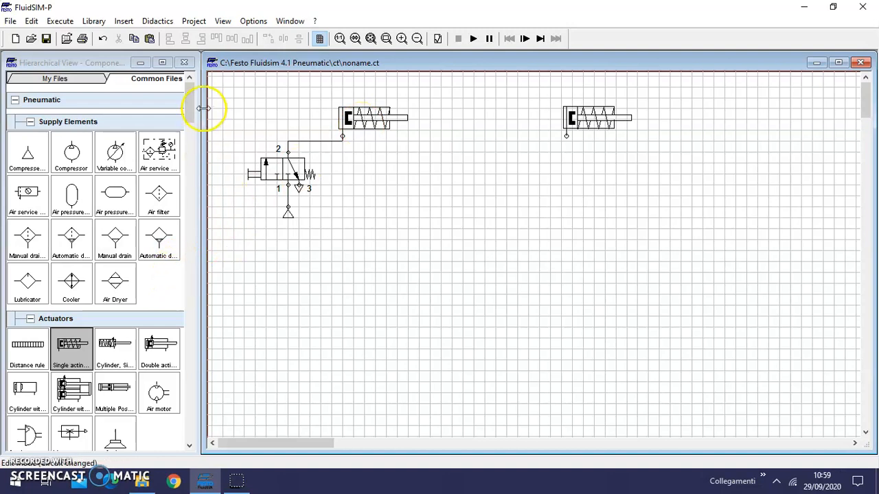
Place a configurable 3/n way valve from the Configurable directional valves library just below the second cylinder.
left_click_drag(190, 111, 190, 135)
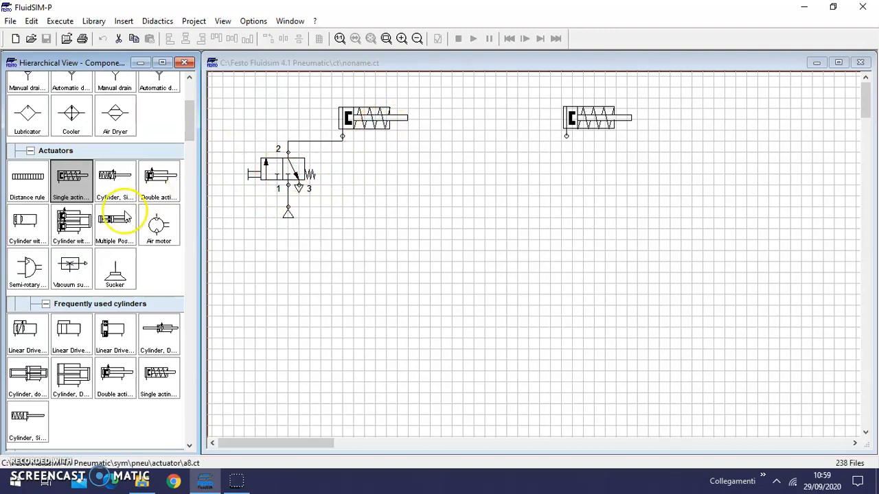
scroll(105, 208, "down", 3)
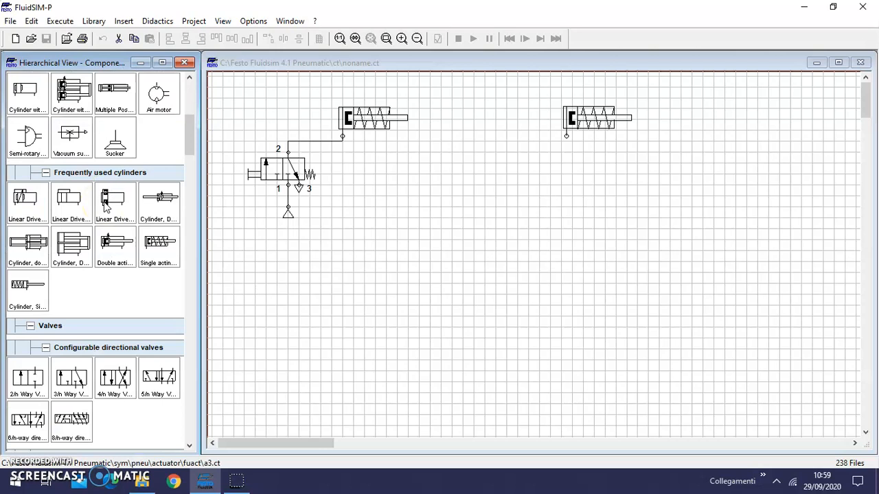
scroll(105, 208, "down", 1)
scroll(105, 208, "down", 1)
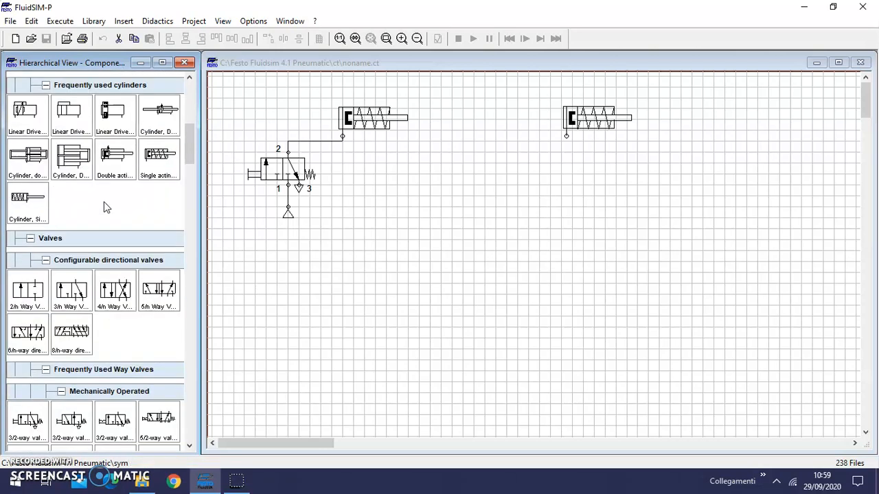
scroll(105, 208, "down", 1)
scroll(105, 206, "down", 1)
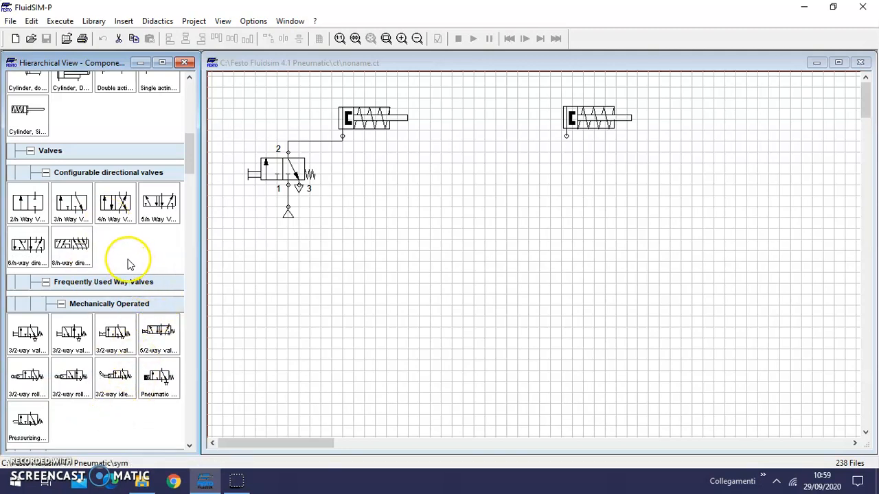
scroll(132, 263, "up", 1)
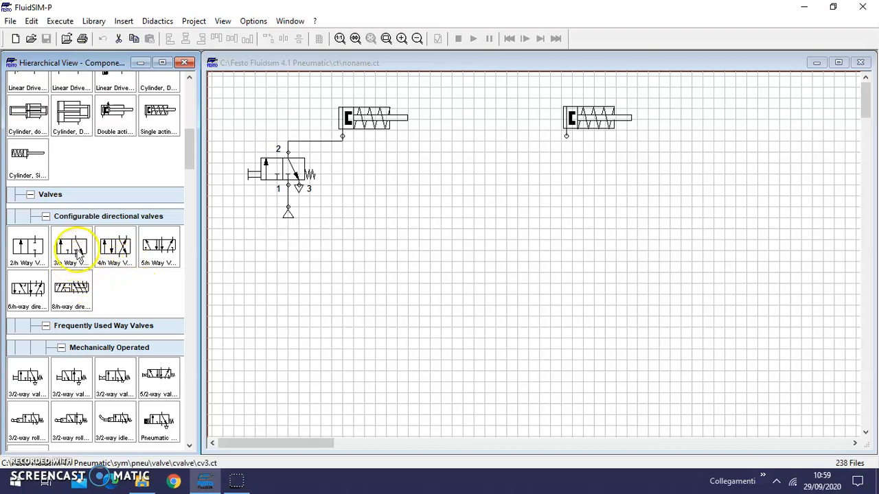
left_click_drag(77, 253, 593, 184)
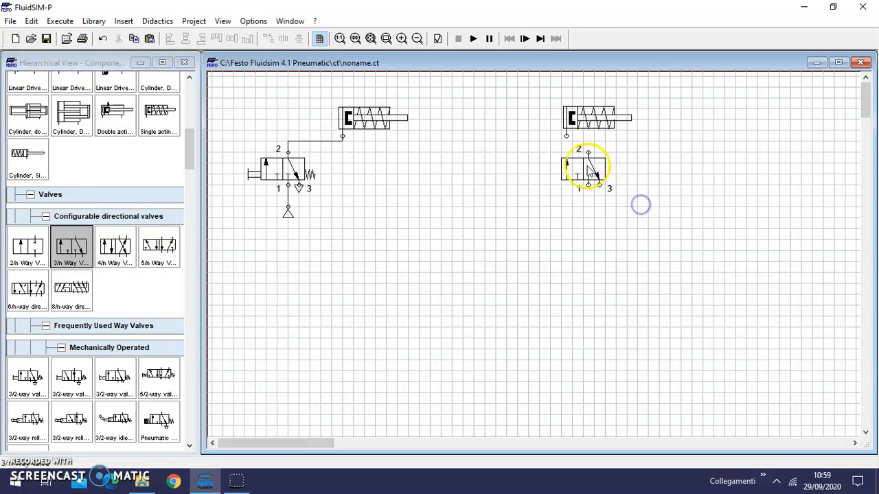
mouse_move(573, 170)
left_mouse_down()
mouse_move(584, 169)
mouse_move(583, 178)
left_mouse_up()
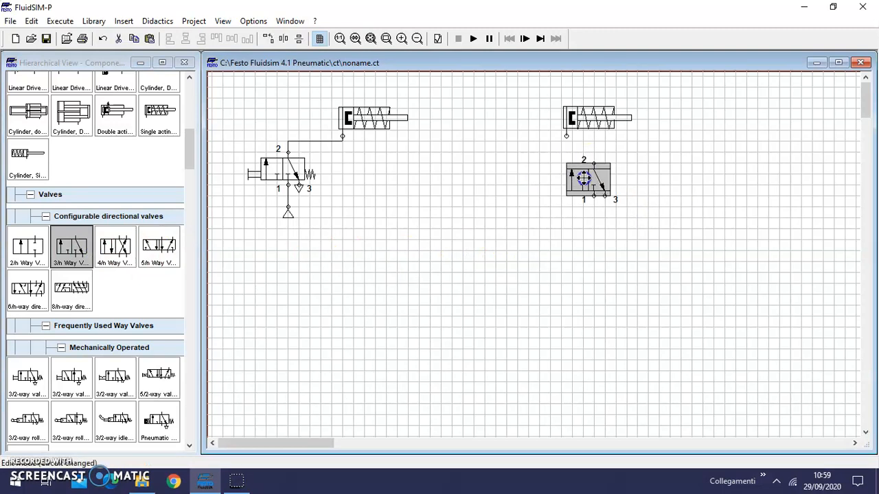
left_click(620, 196)
Open the configurable 3/n way valve's properties and set its left actuation to the pneumatic pilot symbol.
left_click(592, 183)
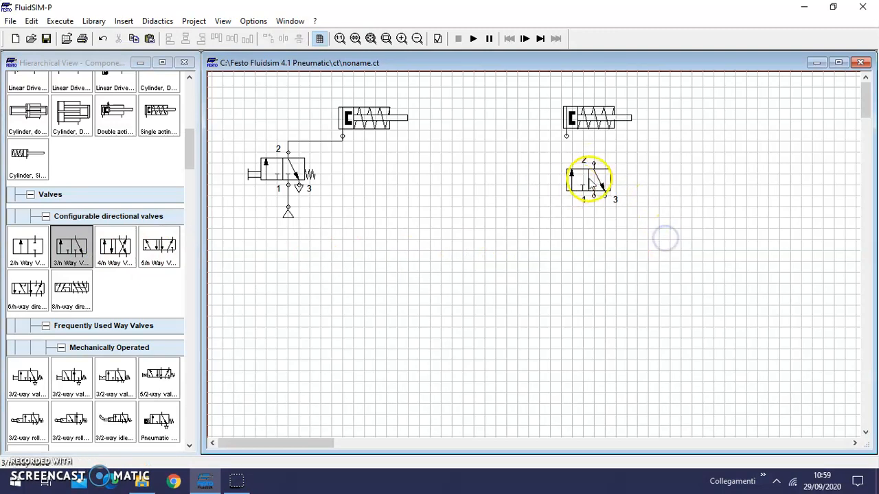
right_click(589, 180)
left_click(652, 323)
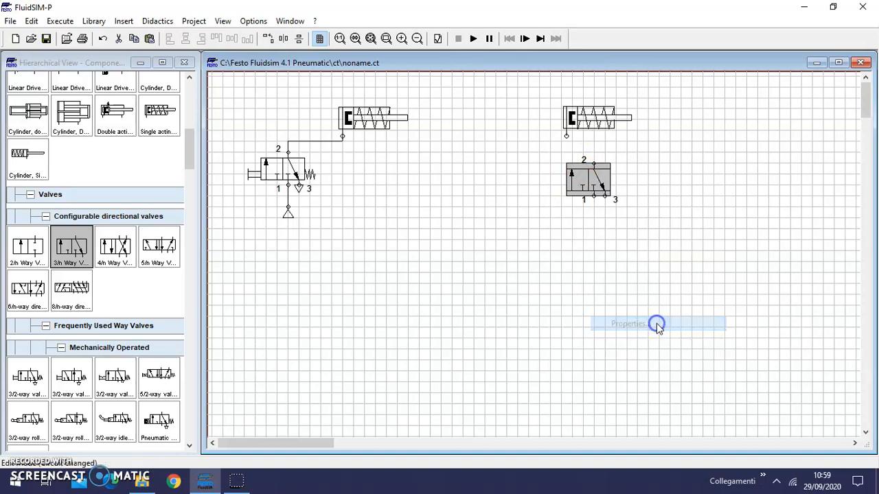
left_click_drag(487, 83, 608, 262)
left_click_drag(463, 256, 472, 228)
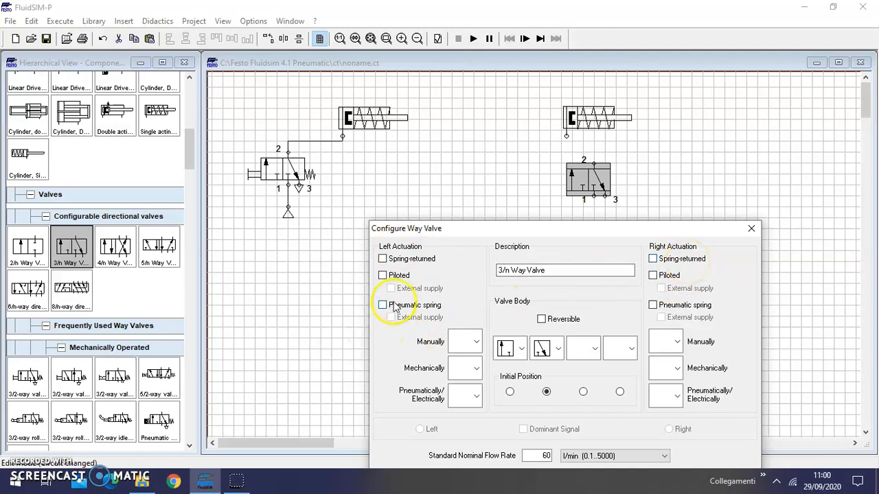
left_click(476, 394)
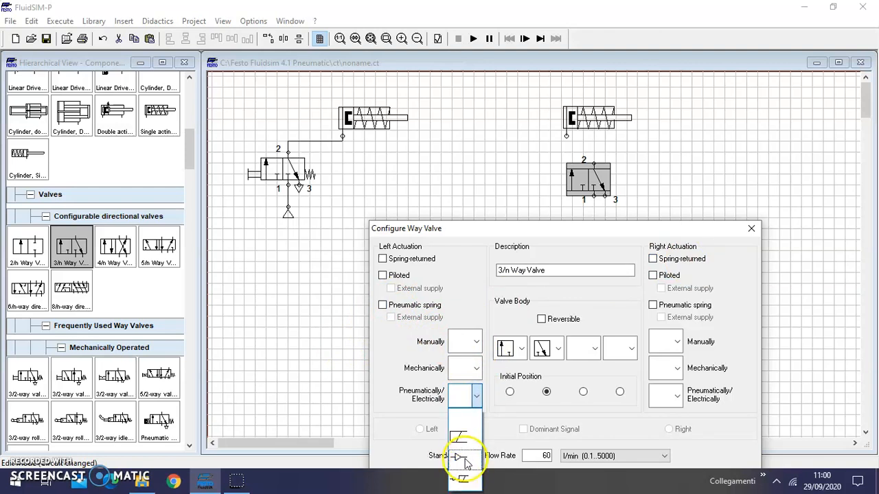
left_click(464, 458)
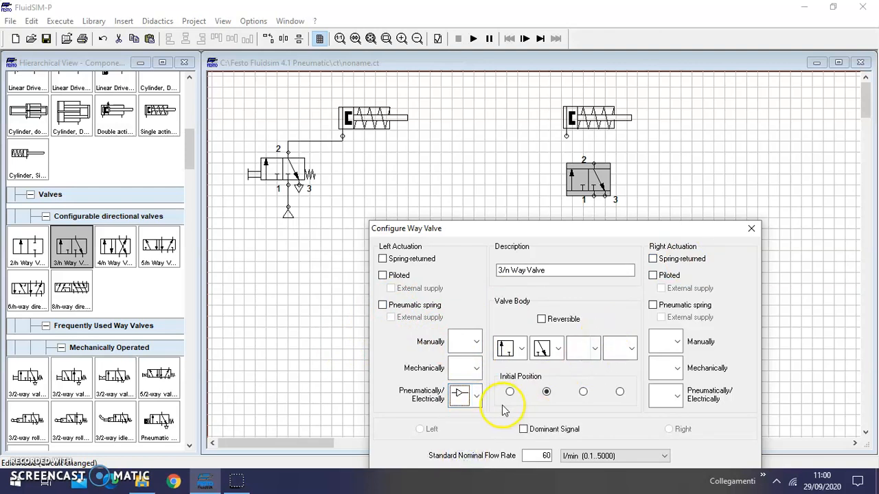
Set the way valve's right actuation to the pneumatic pilot symbol and apply the configuration.
left_click_drag(563, 228, 369, 90)
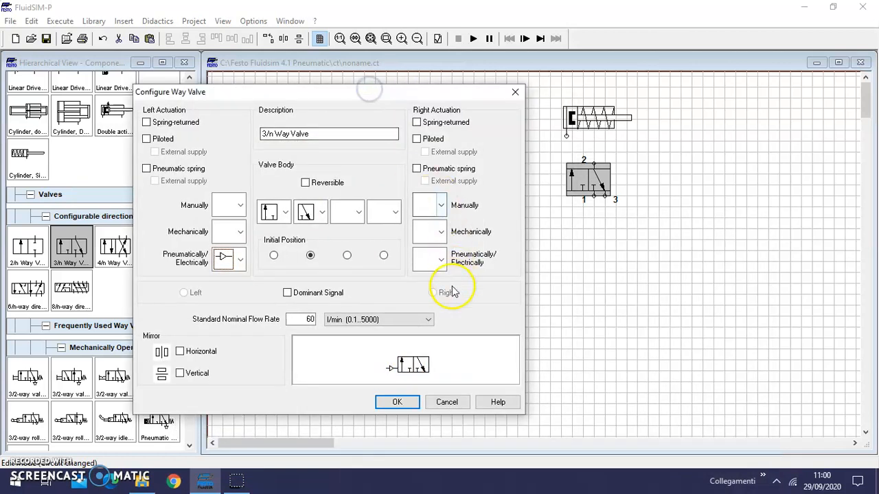
left_click(441, 259)
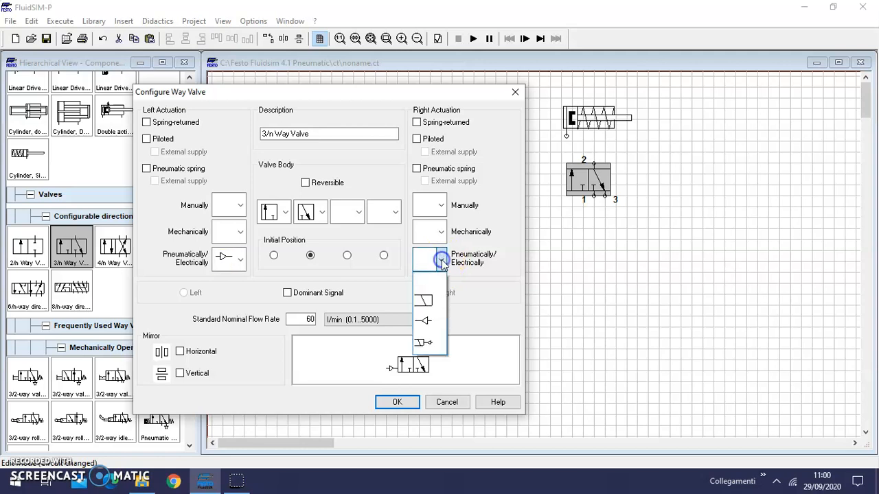
left_click(433, 278)
left_click(430, 320)
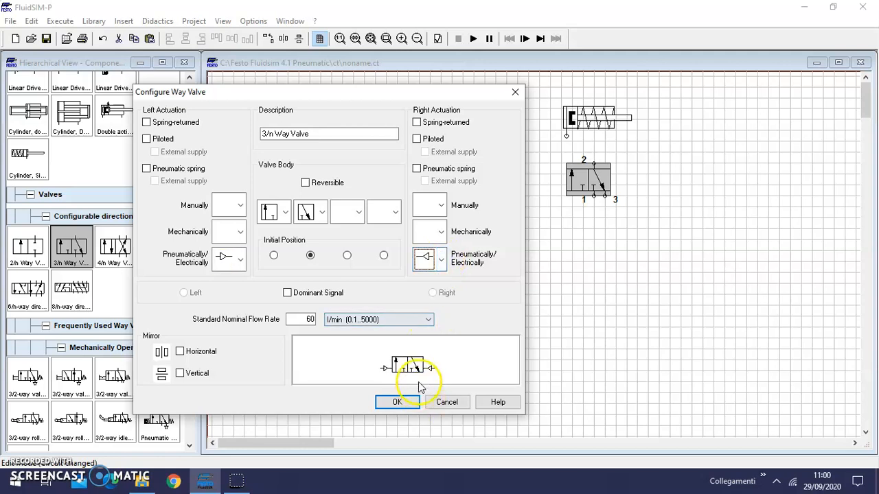
left_click(398, 402)
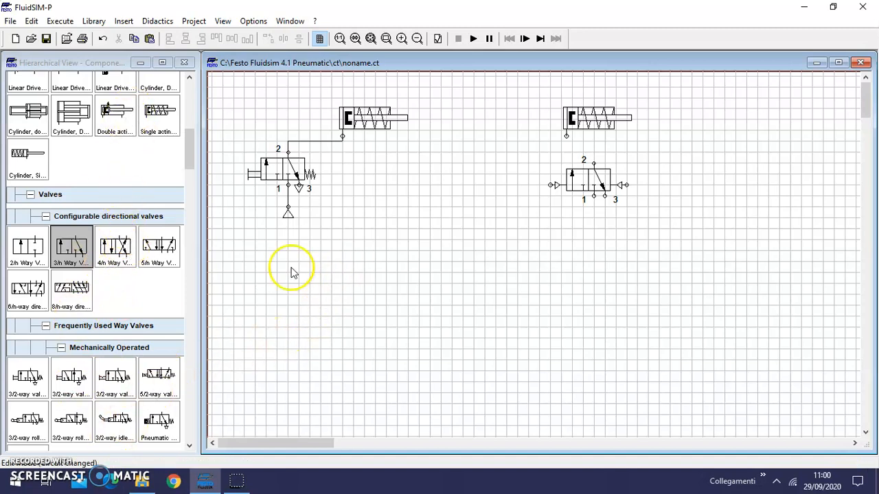
Lower the compressed air supply and connect port 1 of the configurable valve to the first valve's supply line.
mouse_move(287, 213)
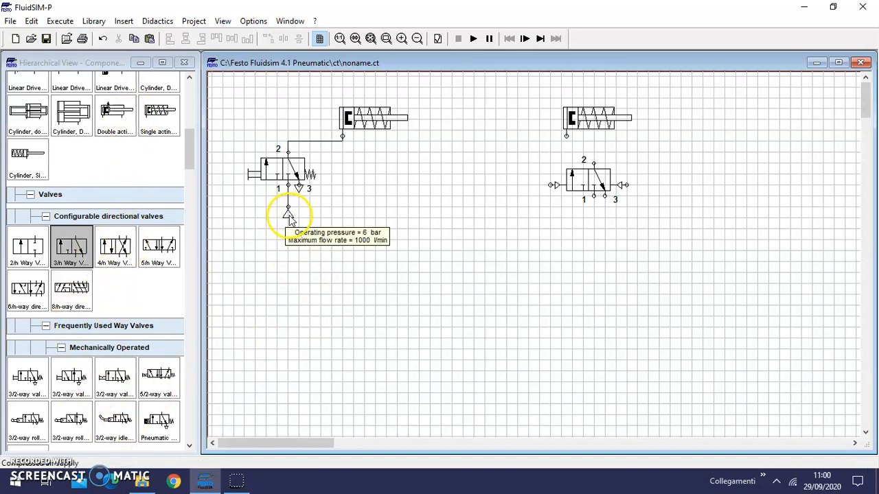
left_click_drag(287, 213, 285, 246)
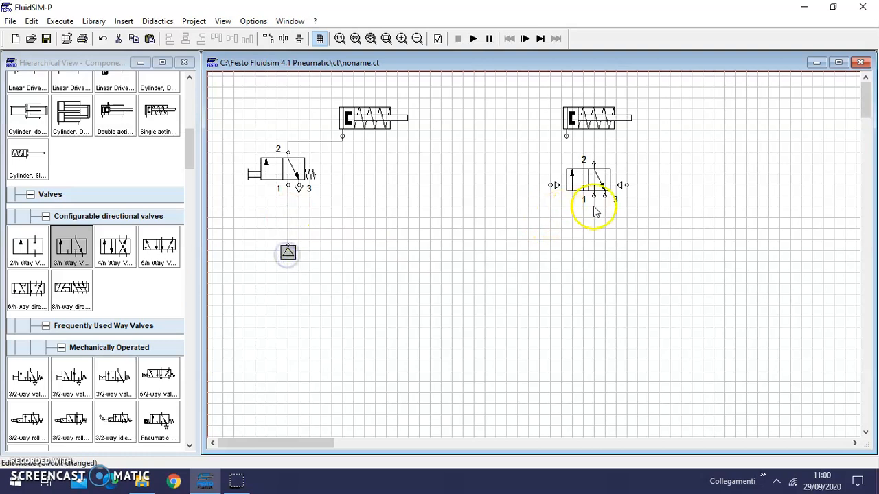
left_click_drag(594, 196, 592, 221)
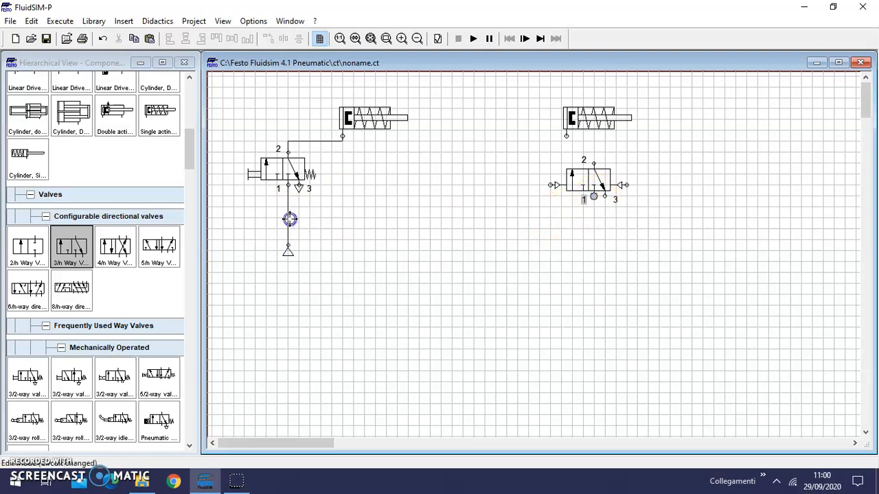
left_click_drag(593, 196, 584, 218)
left_click_drag(288, 217, 288, 218)
left_click(494, 285)
Connect port 2 of the configurable valve to the second cylinder and align the cylinder's port directly above it.
left_click_drag(595, 162, 596, 162)
left_click(594, 121)
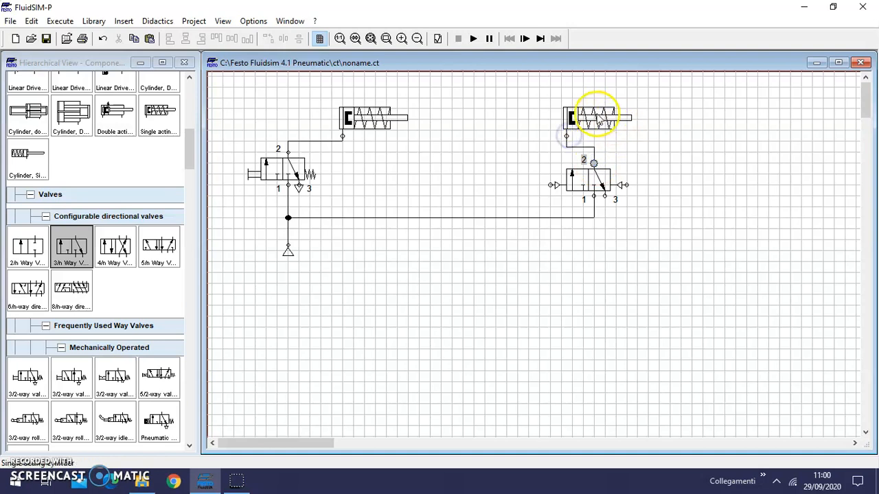
left_click_drag(594, 122, 619, 117)
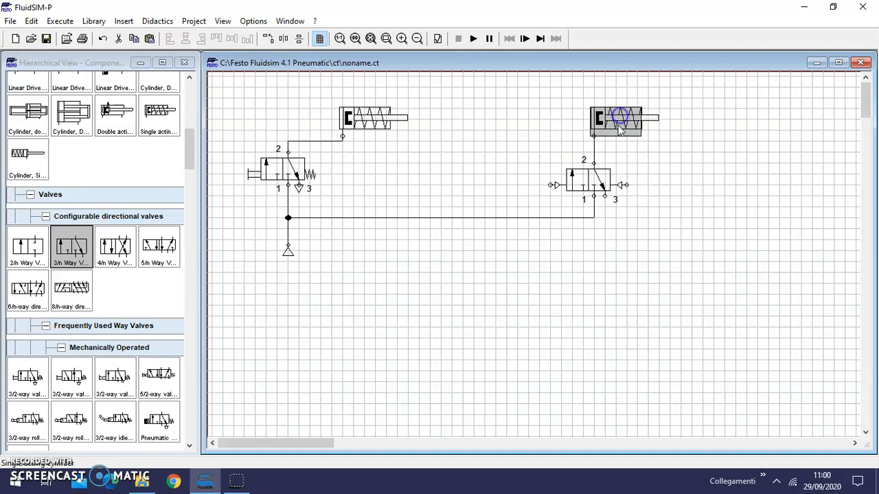
Delete the line between the configurable valve's port 1 and the air supply line.
left_click(506, 217)
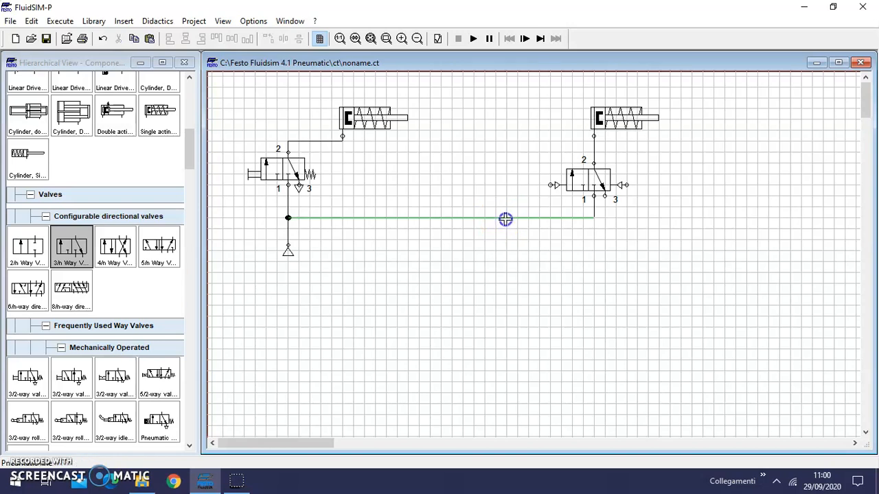
left_click(528, 236)
left_click(567, 218)
key("Delete")
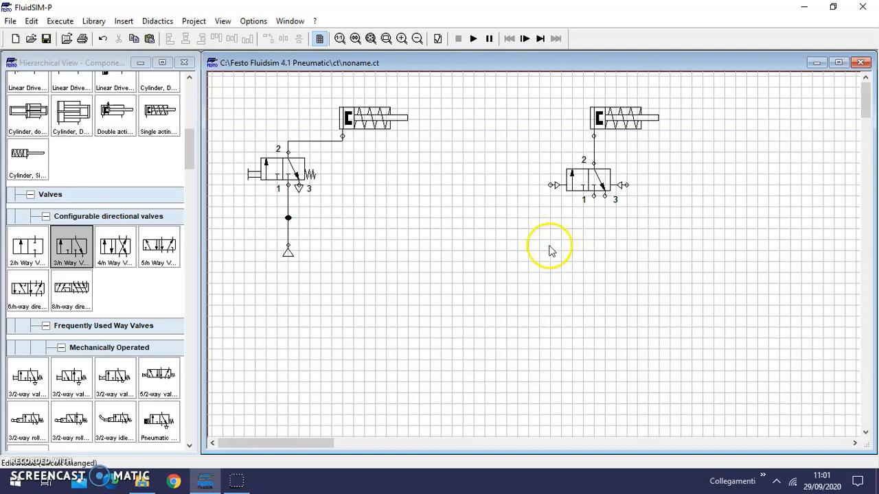
Duplicate the 3/2-way pushbutton valve and place the copy below the configurable valve.
left_click(283, 173)
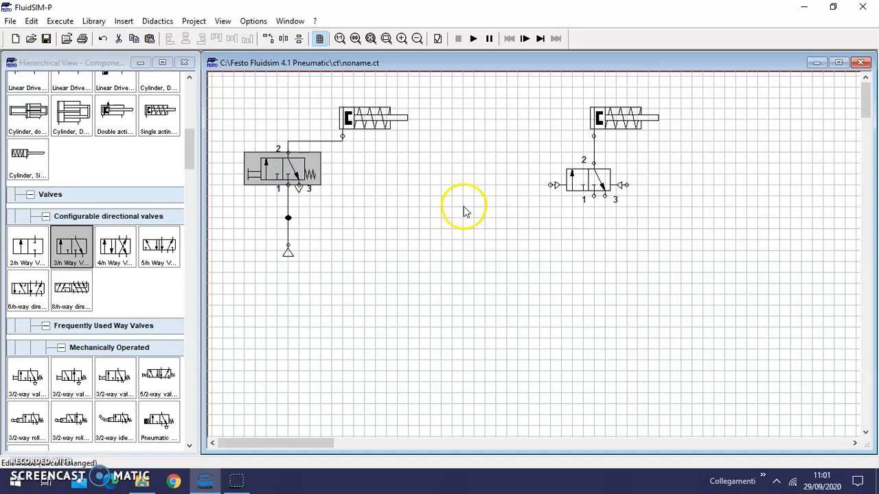
key("ctrl+c")
key("ctrl+v")
left_click_drag(555, 270, 568, 236)
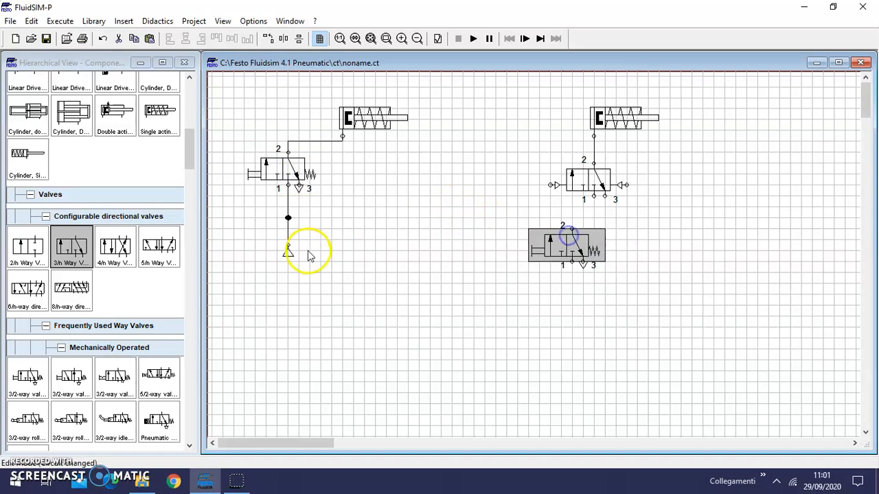
Remove the leftover junction from the supply line and move the compressed air supply farther down.
left_click(289, 219)
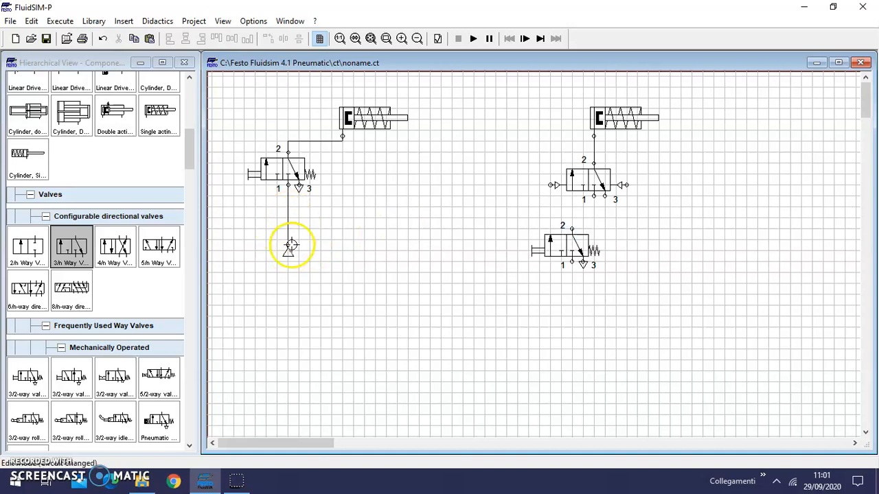
left_click(300, 255)
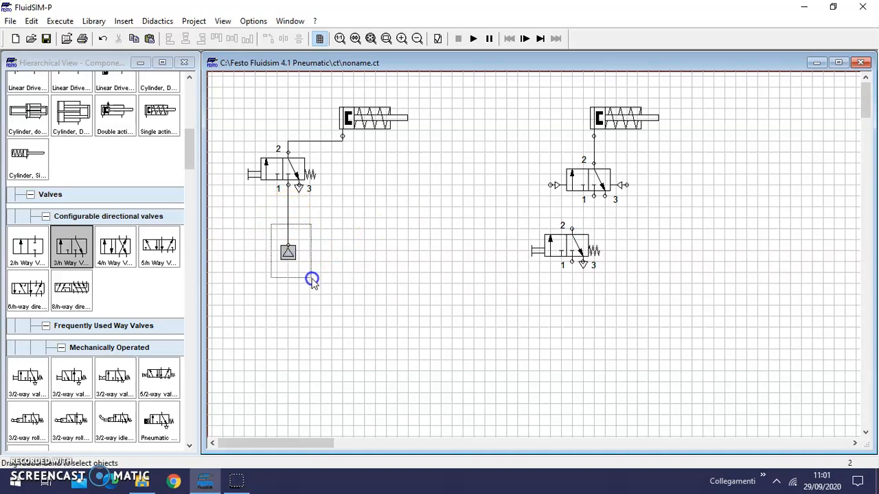
left_click_drag(288, 253, 291, 337)
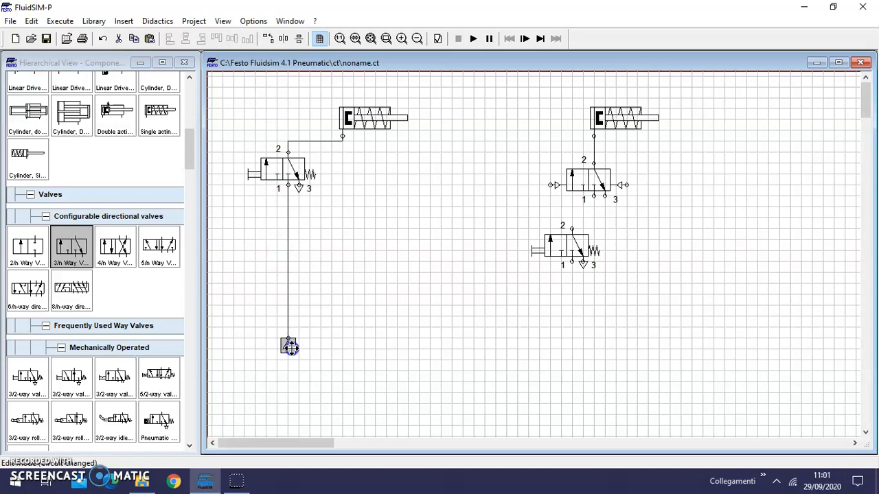
Shift the copied pushbutton valve to the lower left of the configurable valve and connect its port 1 to the supply line.
left_click_drag(547, 242, 500, 229)
left_click(513, 309)
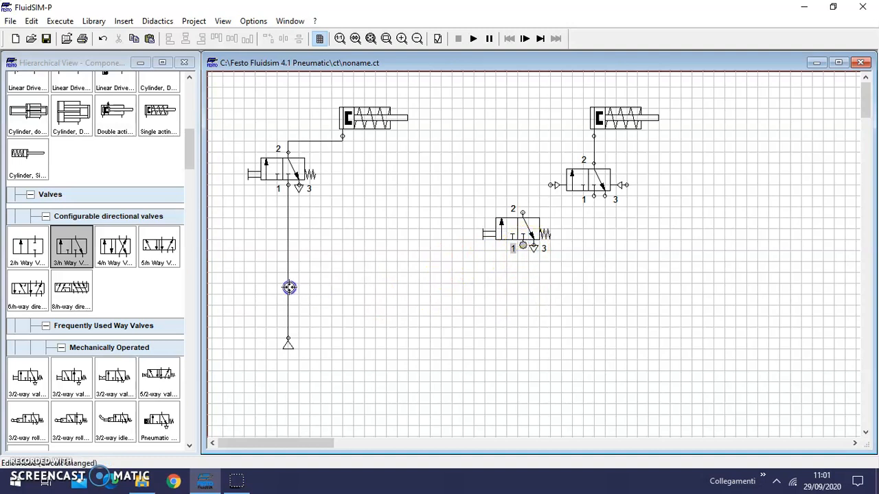
left_click(517, 284)
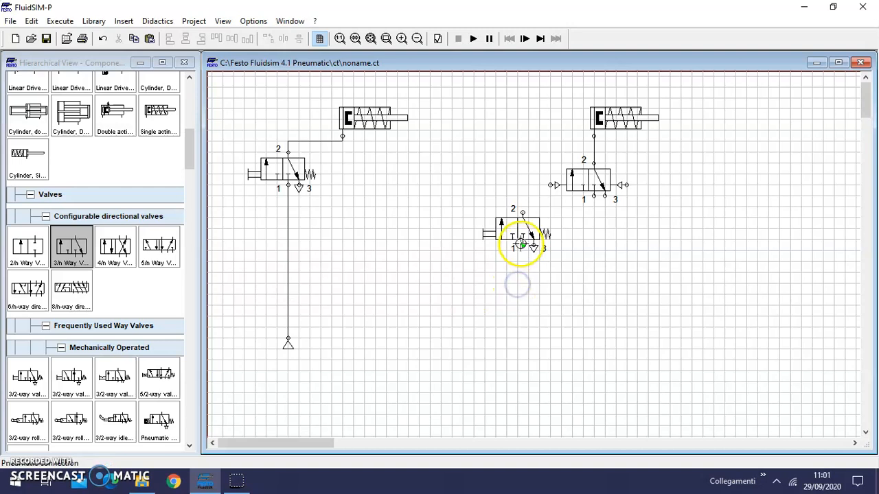
left_click(522, 245)
left_click(287, 290)
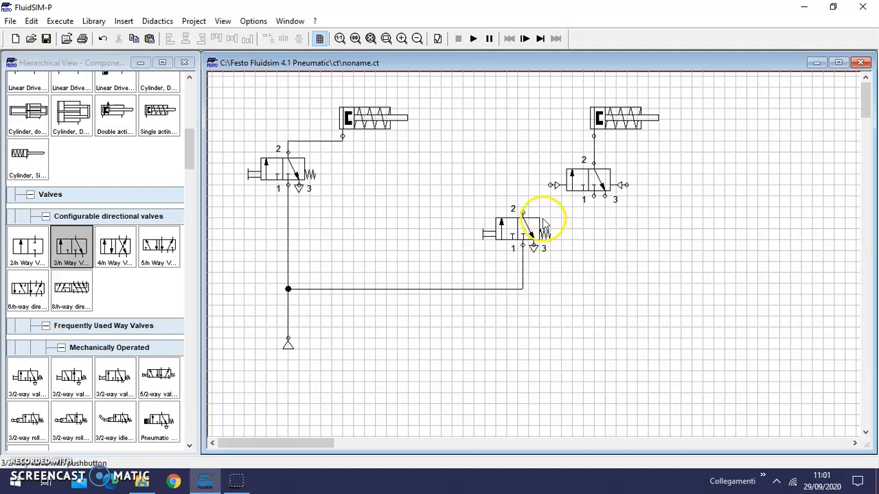
Connect port 2 of the copied pushbutton valve to port 1 of the configurable valve.
left_click(519, 211)
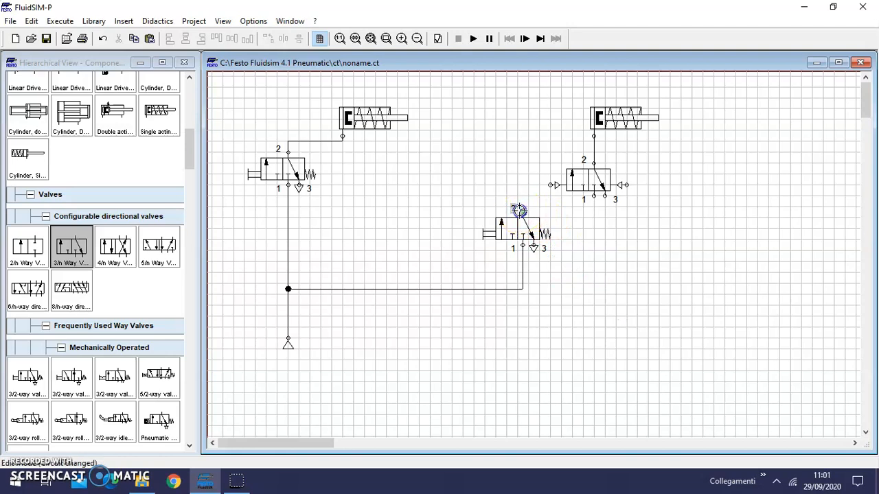
left_click(659, 251)
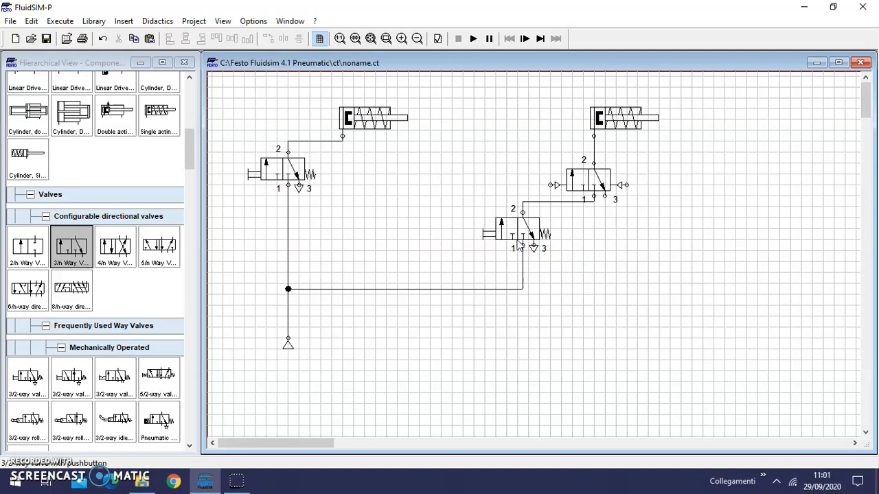
left_click(641, 249)
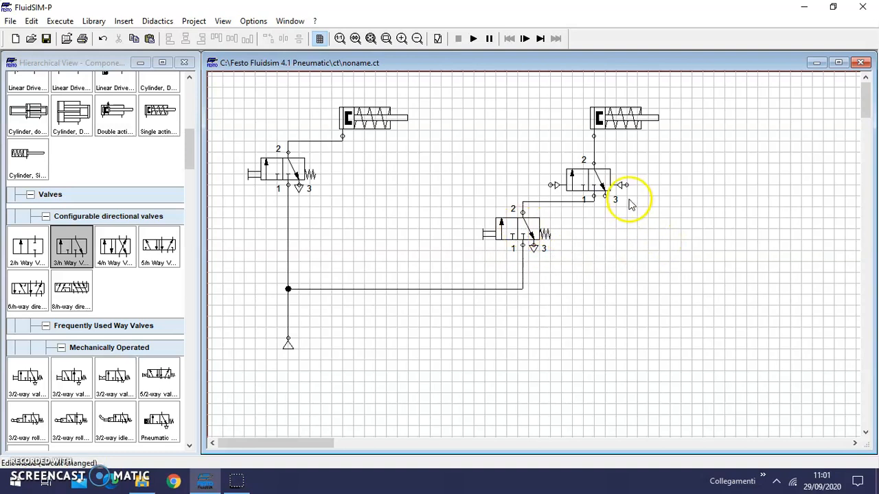
left_click_drag(454, 200, 565, 263)
left_click(562, 278)
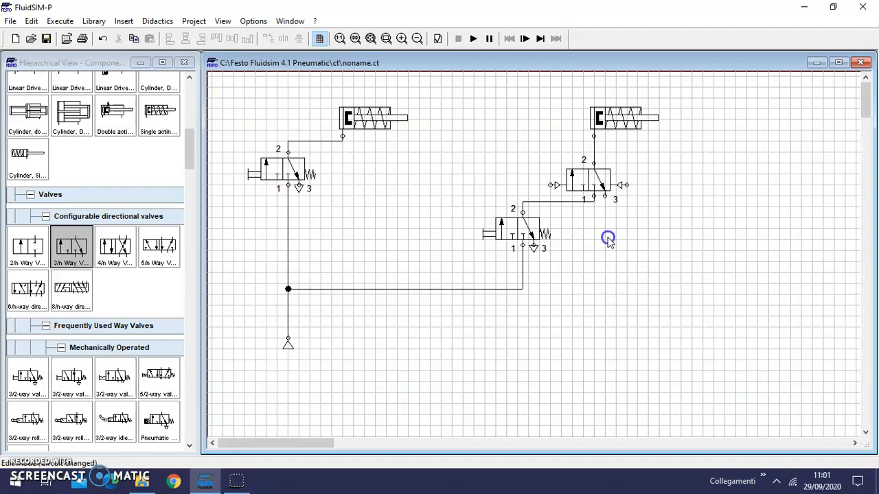
Duplicate the pushbutton valve again and place the copy to the lower right of the configurable valve.
left_click(518, 225)
key("ctrl+c")
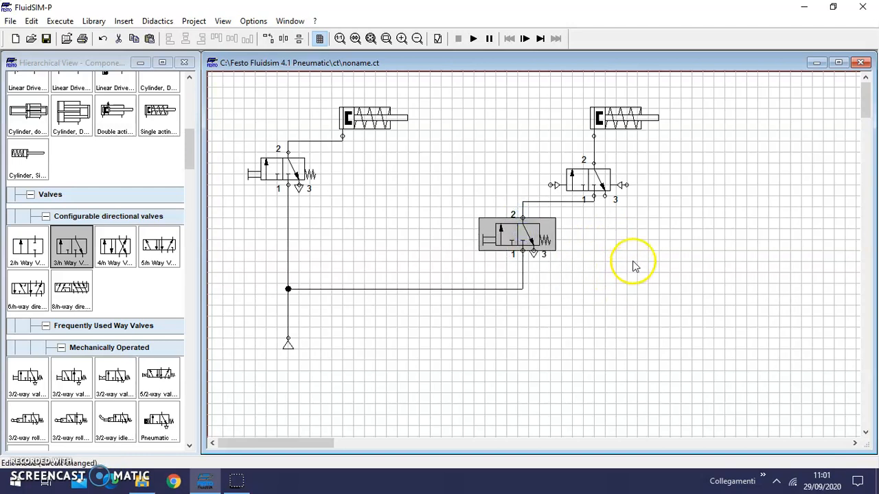
left_click(634, 261)
key("ctrl+v")
left_click_drag(556, 270, 683, 233)
left_click(681, 338)
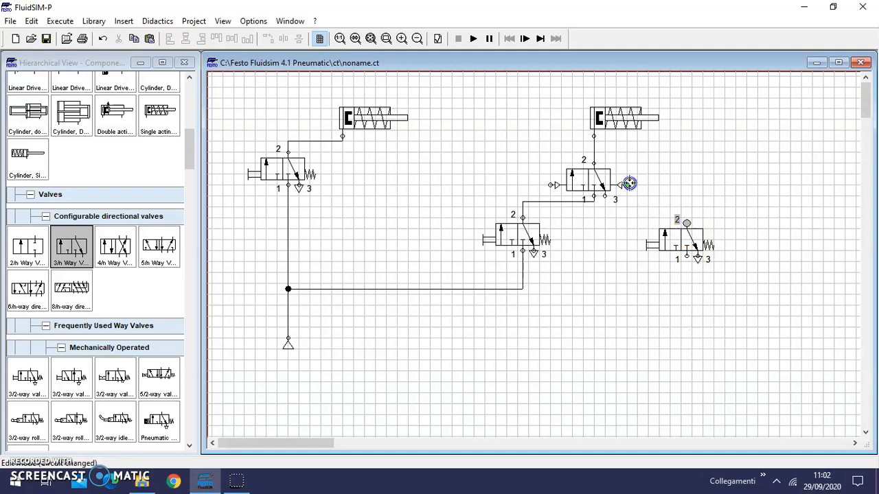
Connect the new pushbutton valve's port 2 to the right pilot port and its port 1 to the supply line, aligning the line and junction.
left_click_drag(627, 184, 687, 224)
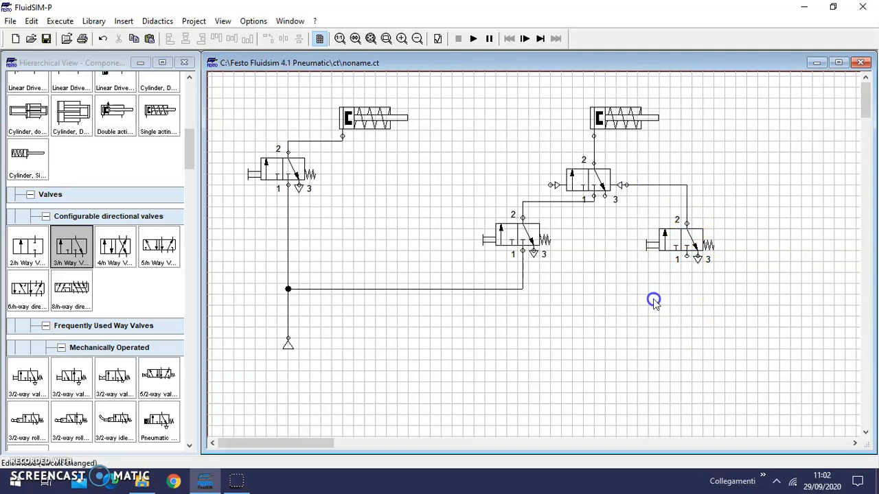
left_click(687, 258)
left_click_drag(520, 290, 520, 290)
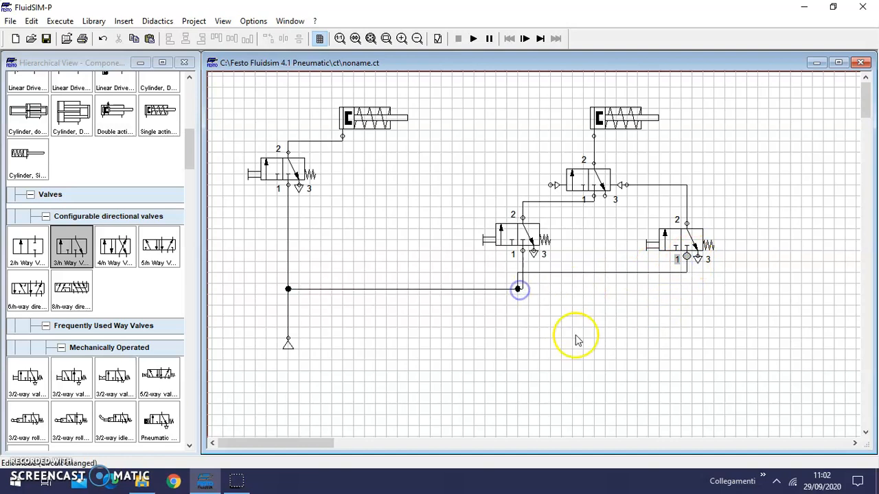
left_click_drag(604, 273, 606, 288)
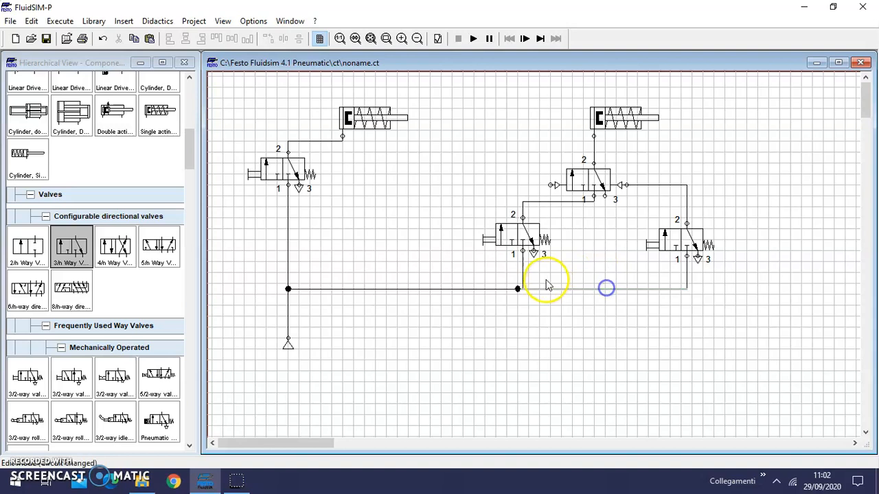
left_click_drag(519, 288, 524, 288)
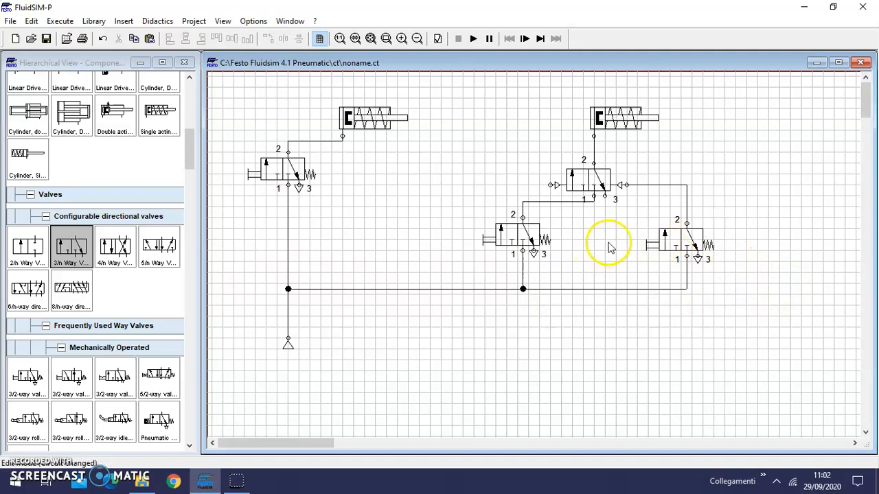
Reroute the lower-left pushbutton valve's output line from port 1 of the piloted 3/2-way valve to its left pilot port.
left_click(565, 201)
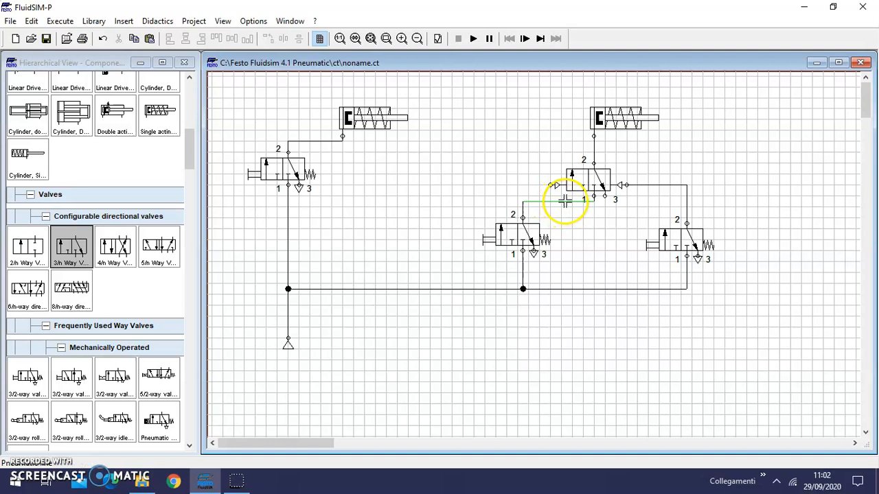
left_click(593, 197)
left_click_drag(592, 197, 525, 217)
left_click_drag(550, 186, 550, 186)
left_click(588, 236)
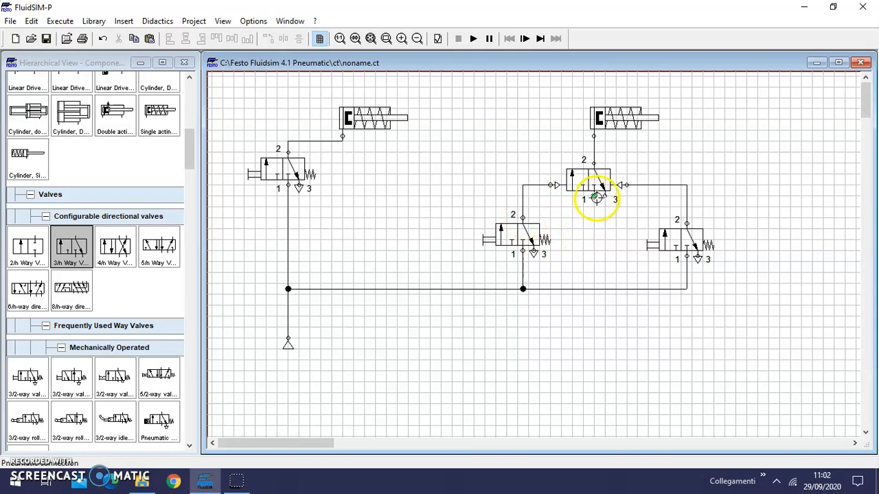
Add a compressed air supply directly below the piloted 3/2-way valve and attach it to port 1.
left_click(595, 198)
left_click_drag(193, 150, 194, 78)
left_click_drag(27, 152, 594, 207)
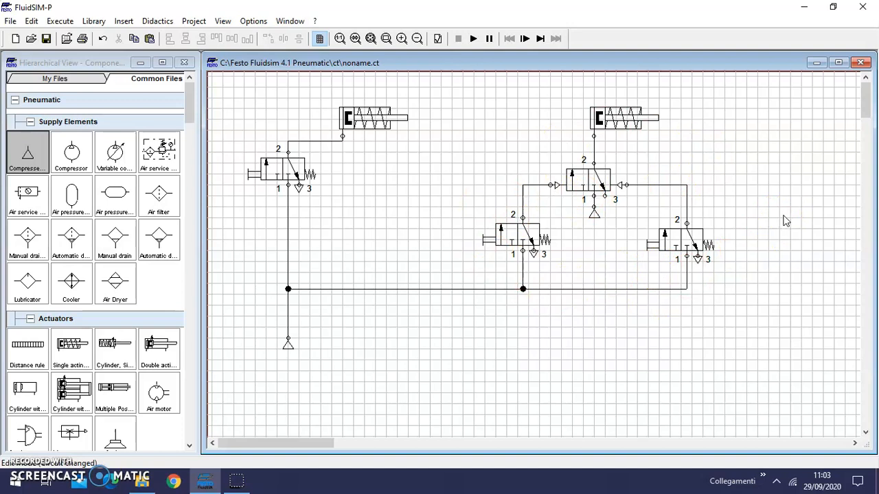
Try to simulate the circuit, declining to start it with warnings.
left_click(473, 38)
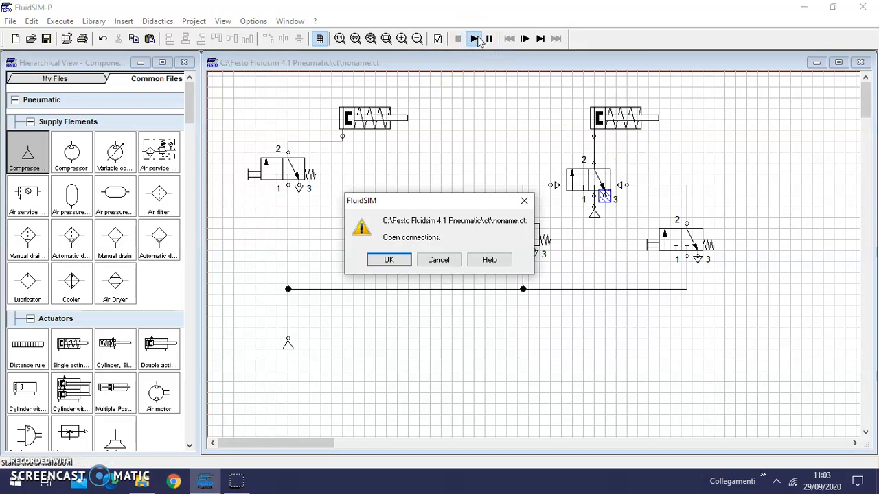
left_click(389, 260)
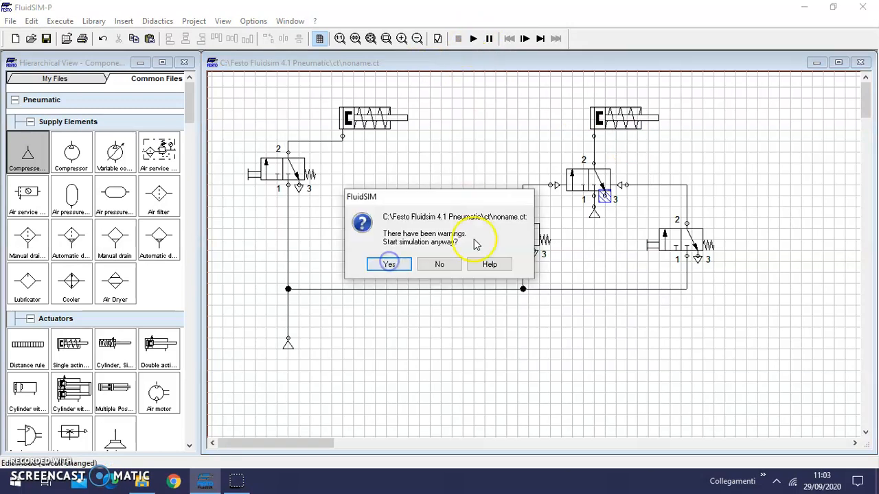
left_click(437, 265)
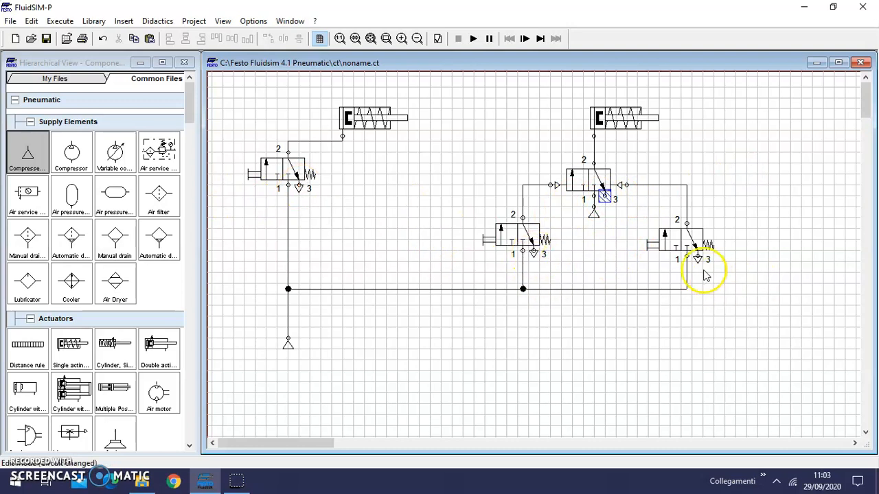
Set the terminator of port 3 on the piloted 3/2-way valve to the exhaust symbol with a stem and downward triangle.
right_click(604, 196)
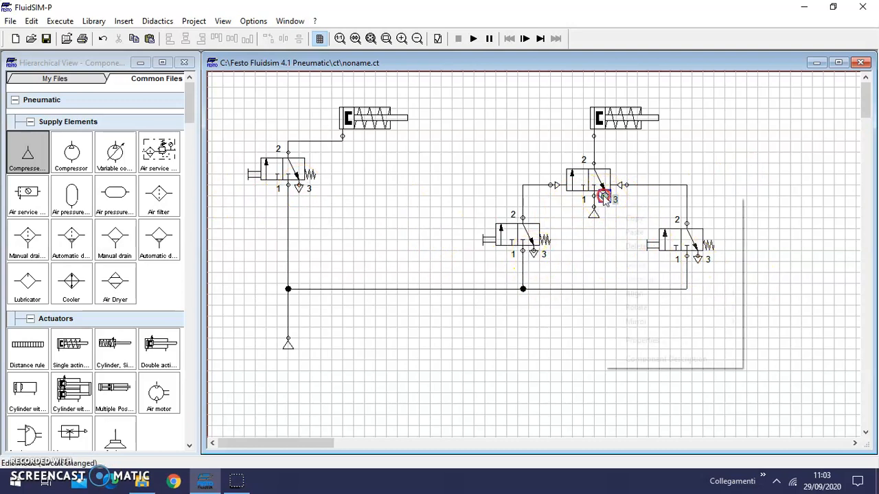
left_click(664, 341)
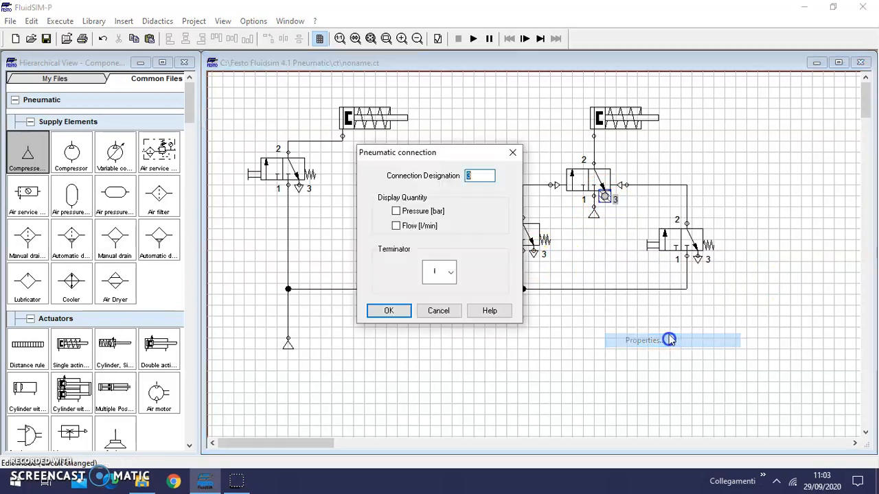
left_click(456, 273)
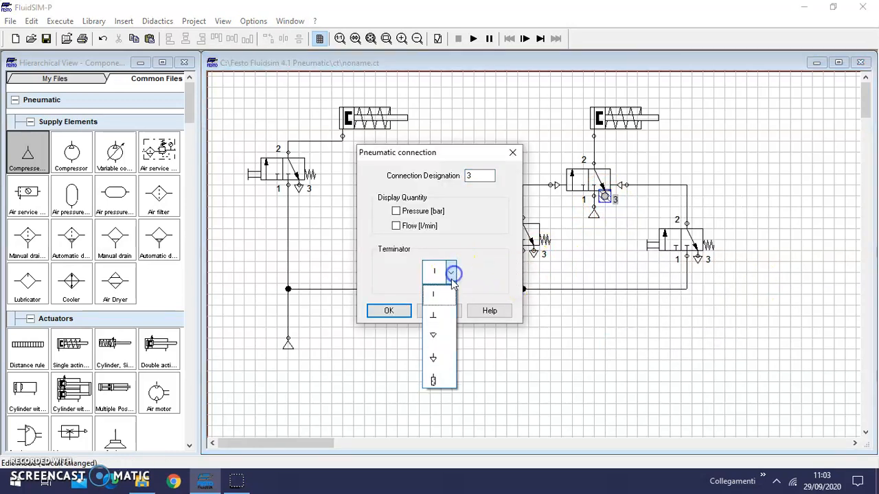
left_click(446, 363)
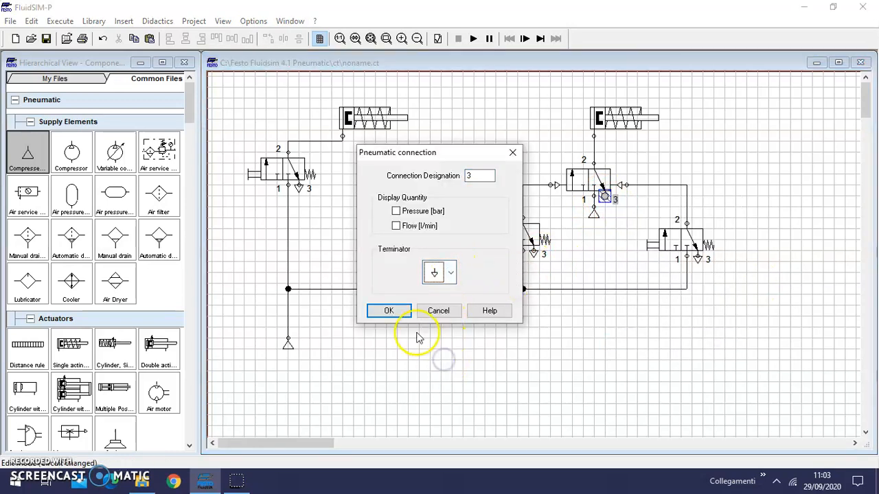
left_click(395, 310)
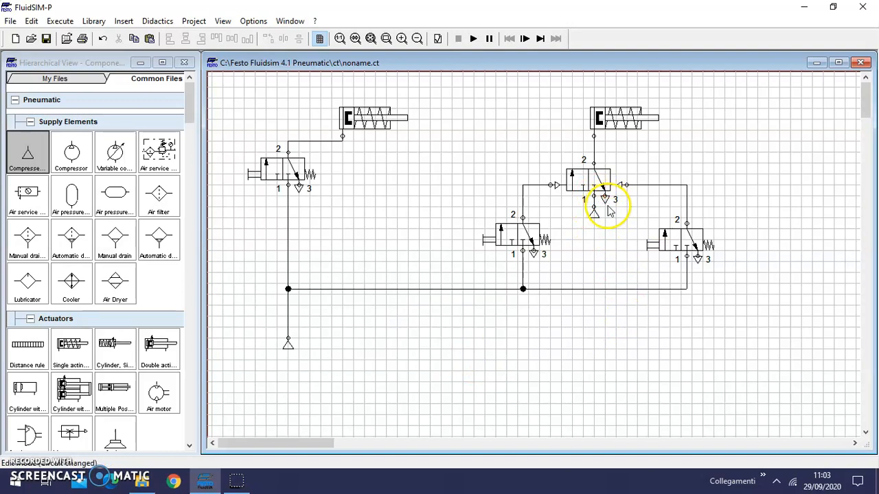
Run the simulation and actuate the left and right pilot pushbutton valves in turn to test the right cylinder's extension and return.
left_click(473, 39)
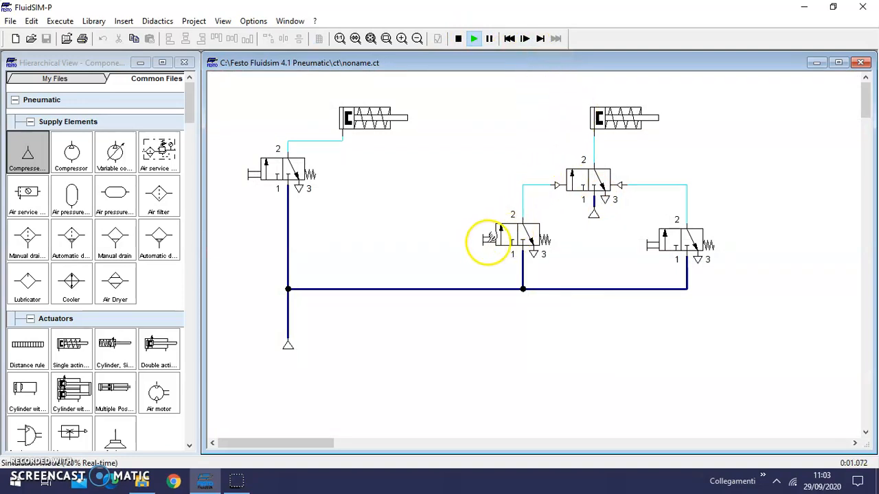
left_click(489, 238)
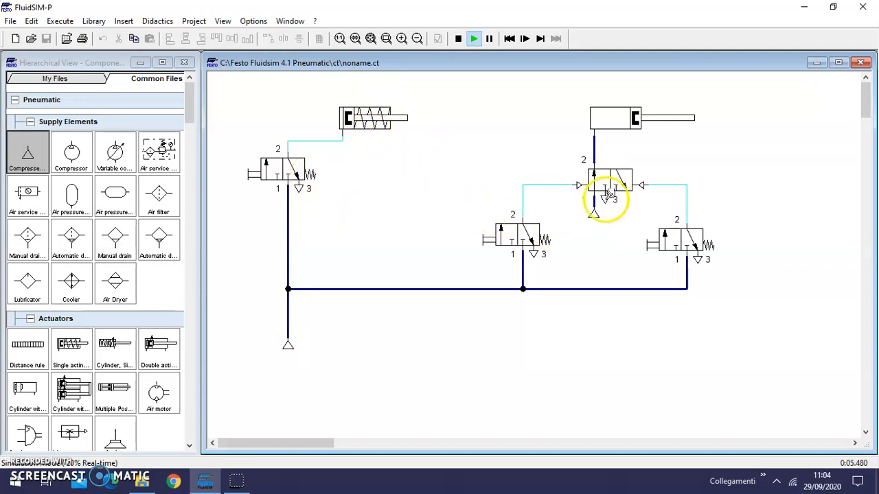
left_click(604, 182)
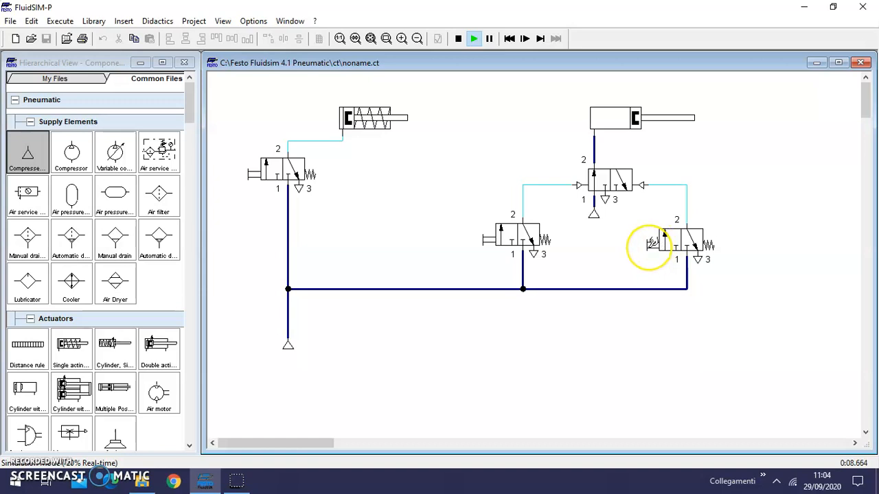
left_click(651, 244)
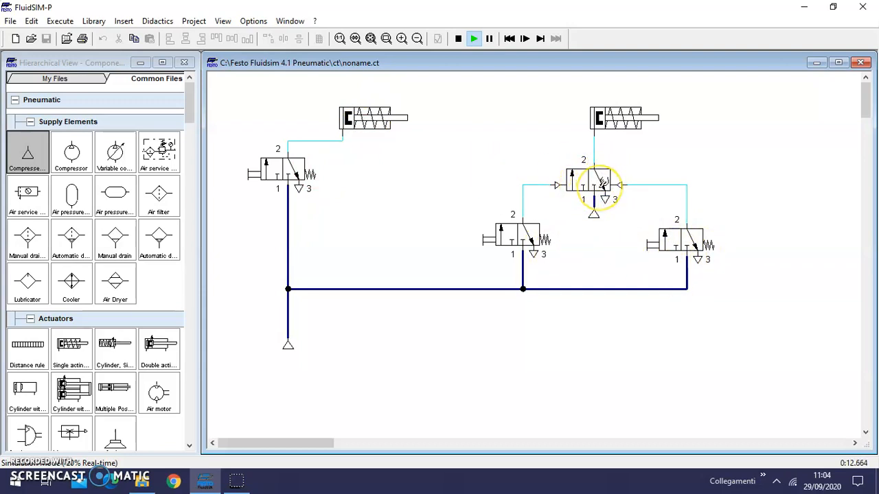
left_click(608, 183)
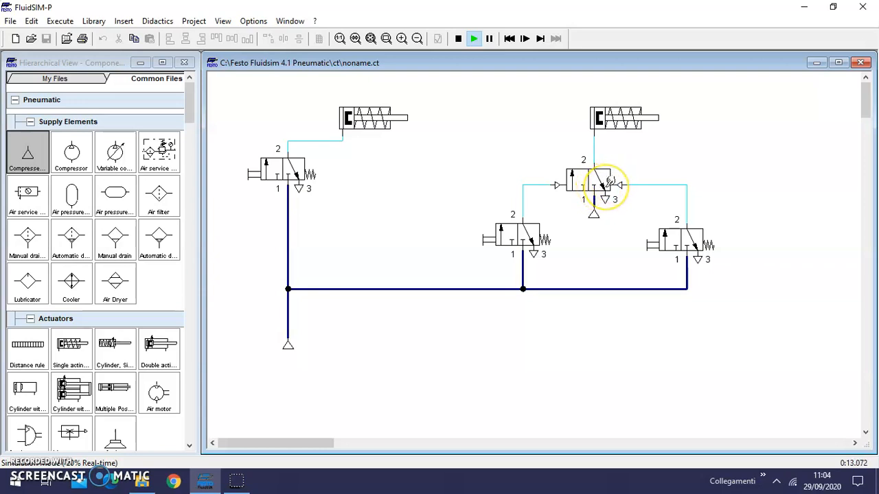
left_click(610, 184)
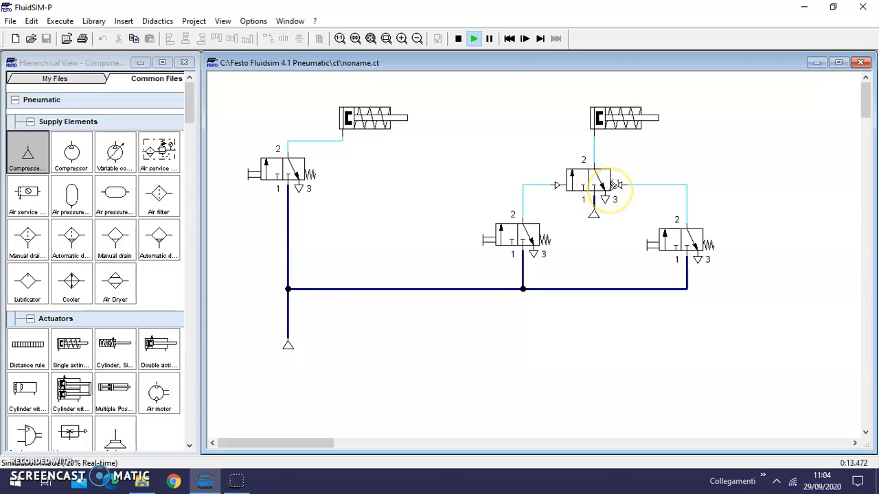